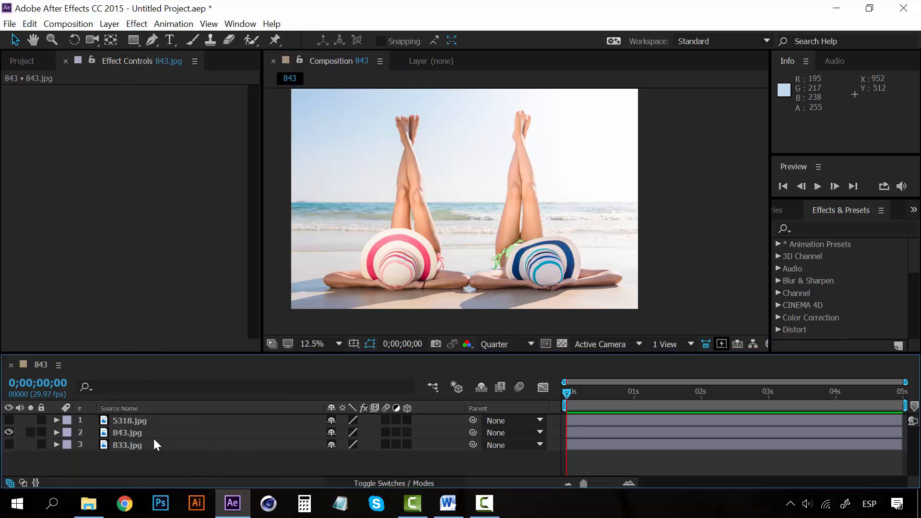
- Apply the CC Bubbles simulation effect to the 843.jpg layer
left_click(153, 433)
left_click(130, 23)
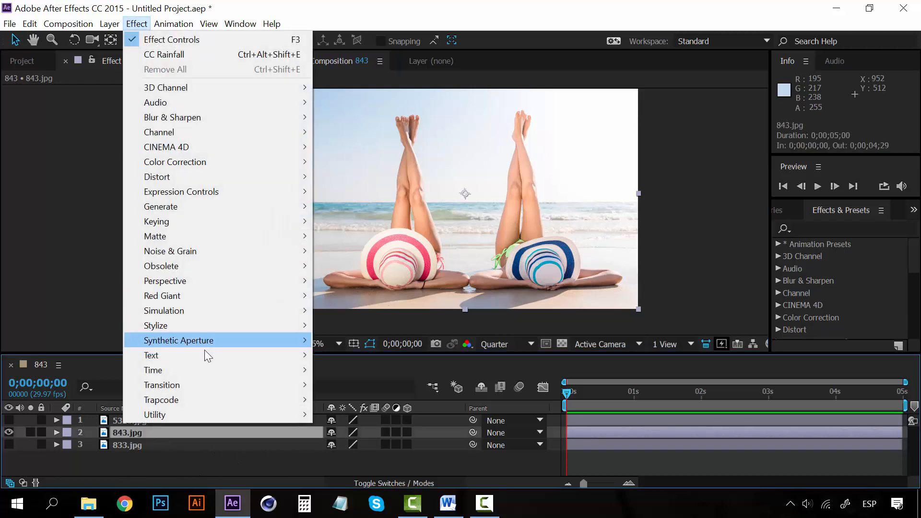
mouse_move(225, 315)
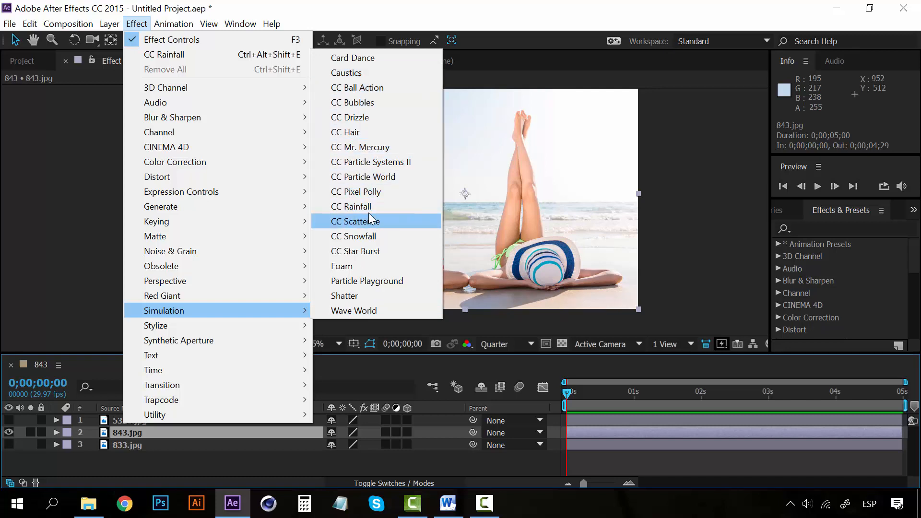
left_click(364, 103)
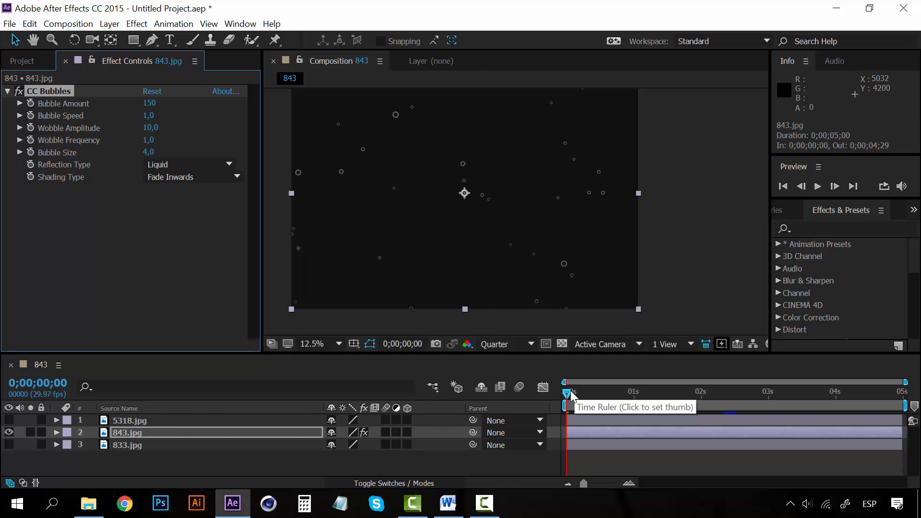
- Preview the bubble animation from the start, scrub to about two seconds, and return to the first frame
key("space")
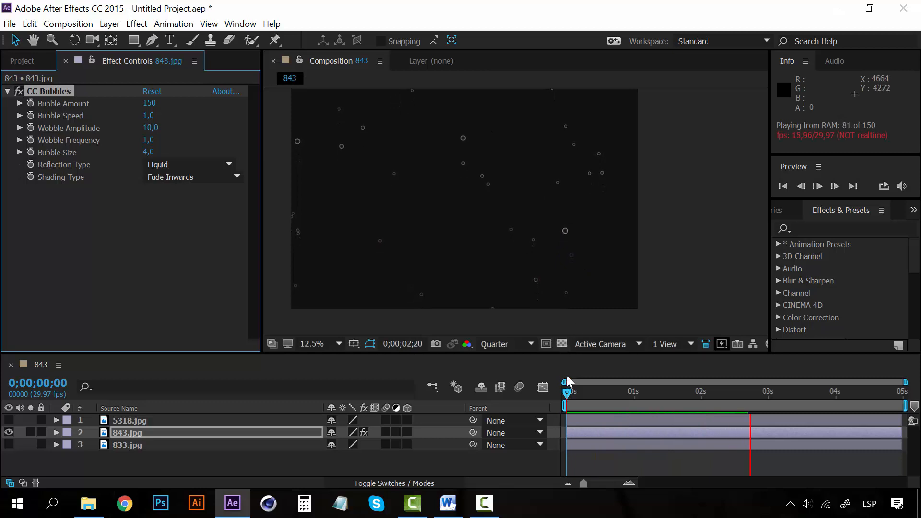
left_click(568, 391)
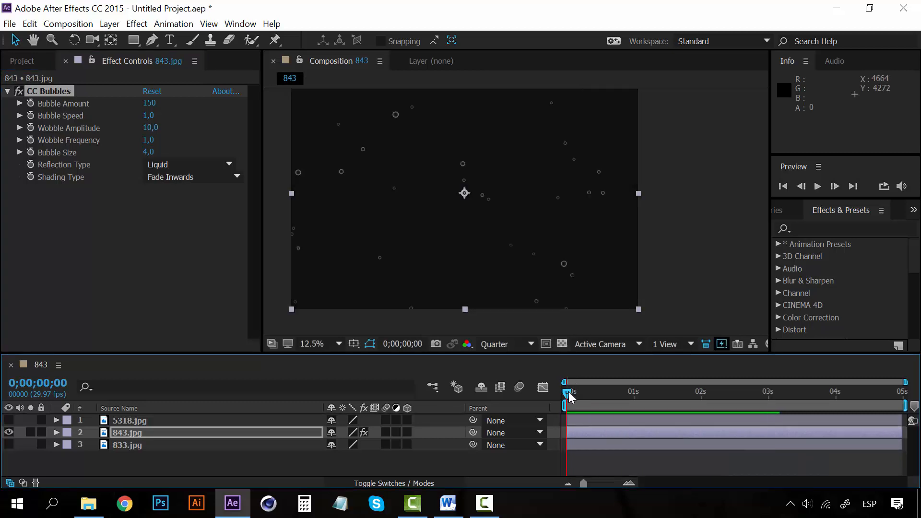
left_click_drag(569, 391, 706, 391)
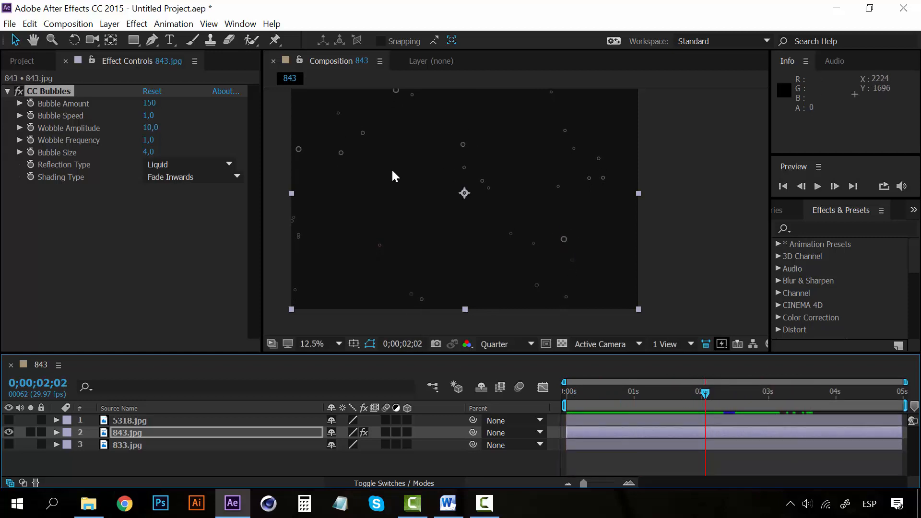
left_click_drag(706, 392, 542, 384)
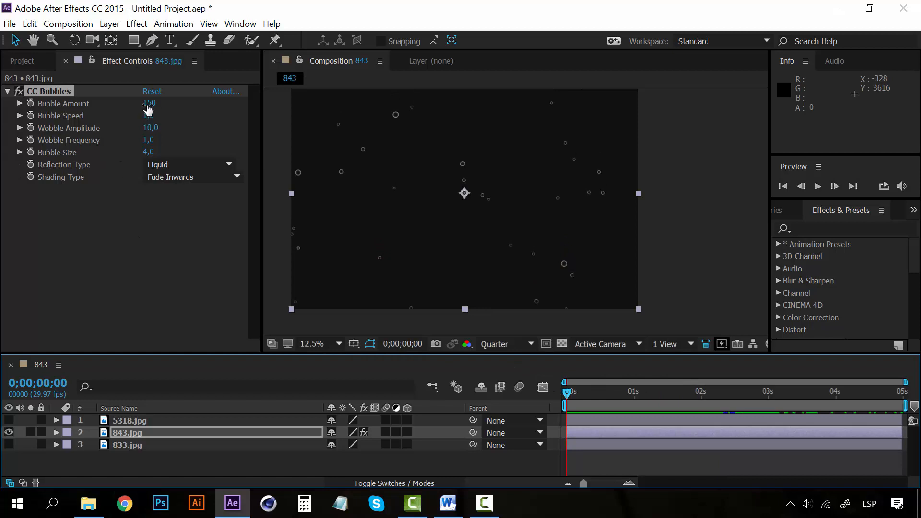
- Set the CC Bubbles bubble amount to 320, the wobble amplitude to 13.4 and the bubble size to 8
mouse_move(148, 105)
left_mouse_down()
mouse_move(192, 105)
mouse_move(142, 115)
left_mouse_up()
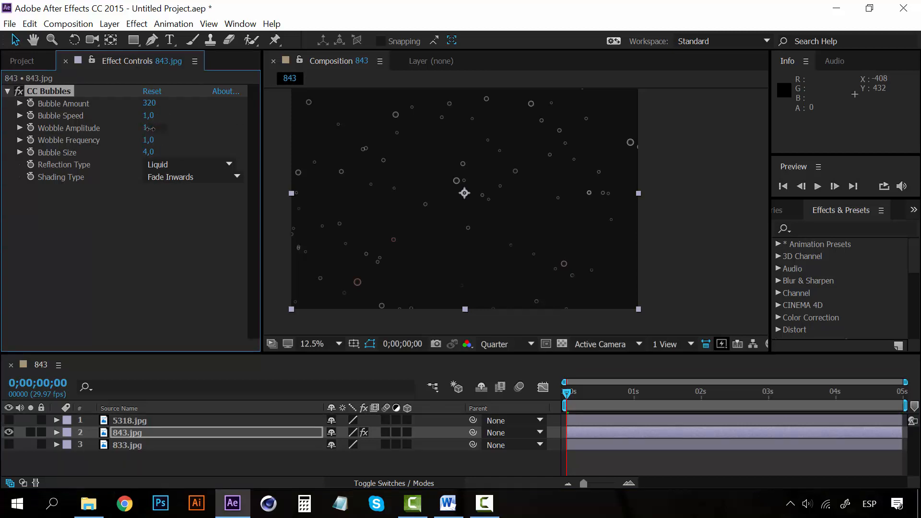
left_click(152, 128)
left_click(155, 202)
left_click_drag(152, 129, 169, 127)
left_click(148, 152)
type("8")
left_click(174, 195)
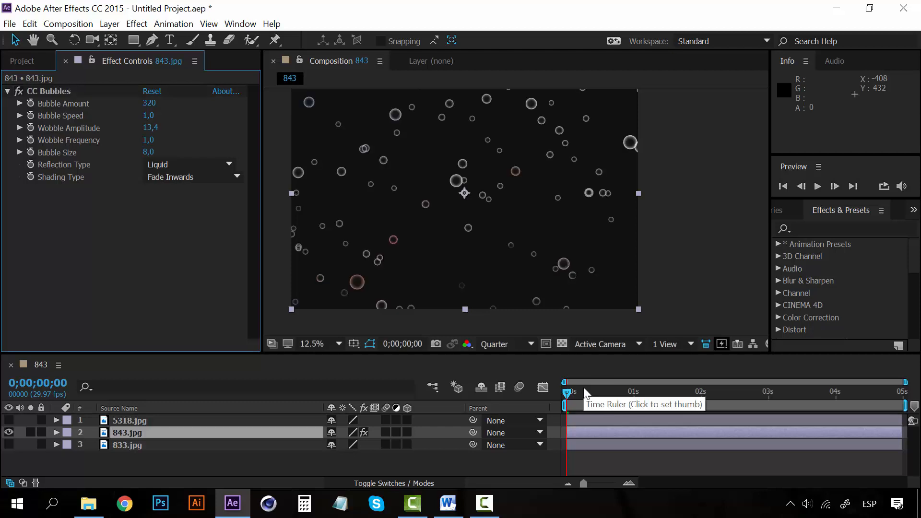
- Play back the adjusted bubble animation from the first frame to check the larger, denser bubbles
key("space")
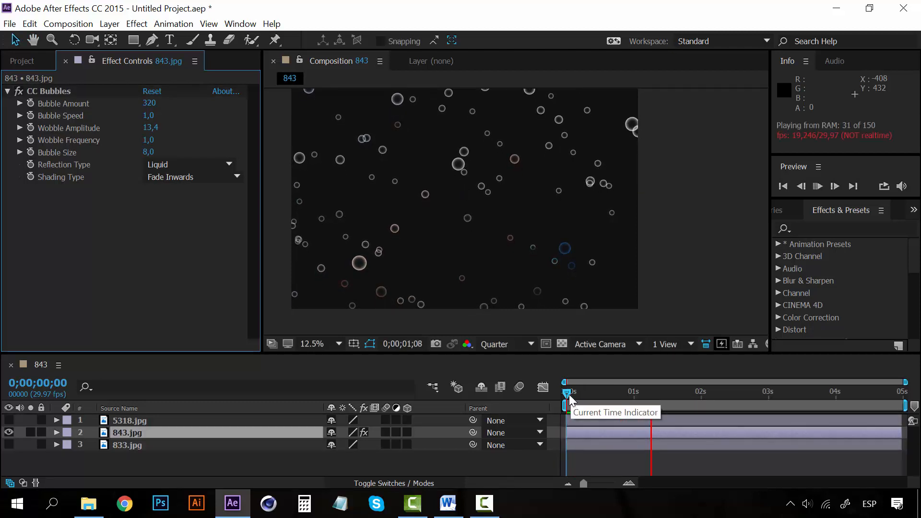
left_click(568, 392)
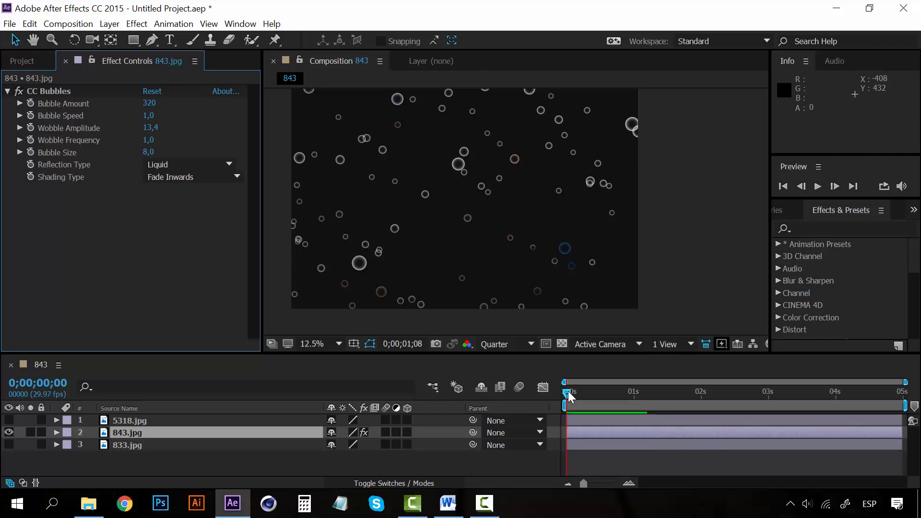
key("space")
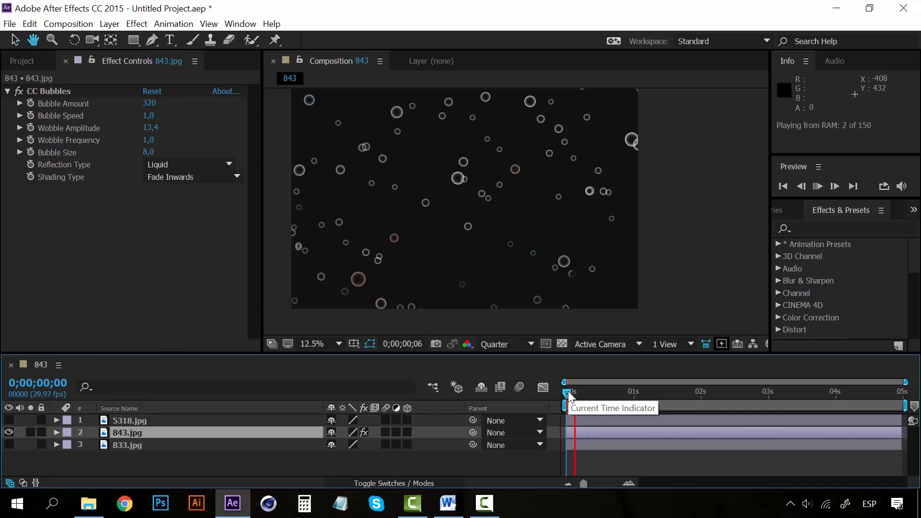
key("space")
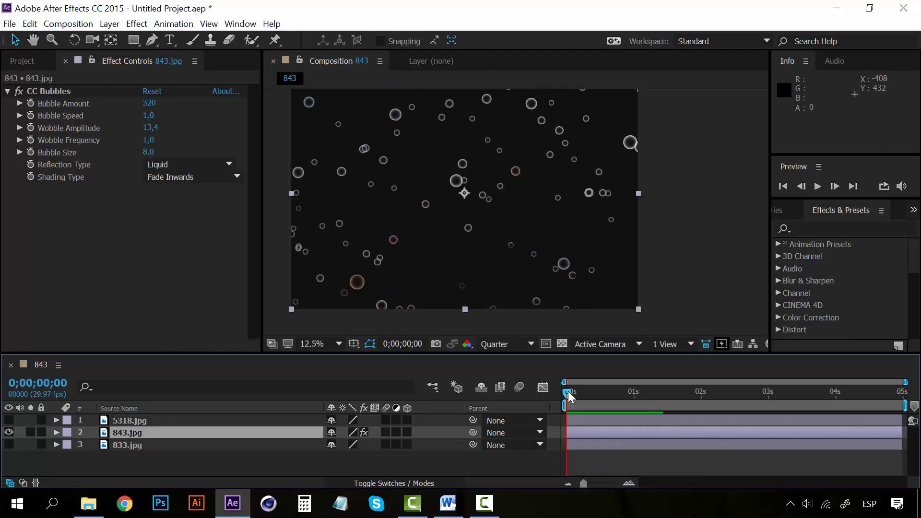
- Remove CC Bubbles from the 843.jpg layer and apply the CC Drizzle simulation effect instead
left_click(63, 92)
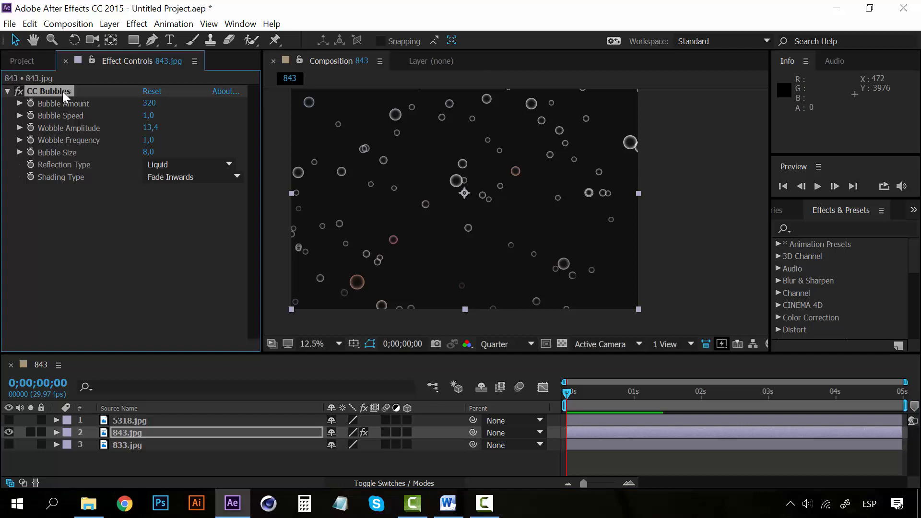
key("Delete")
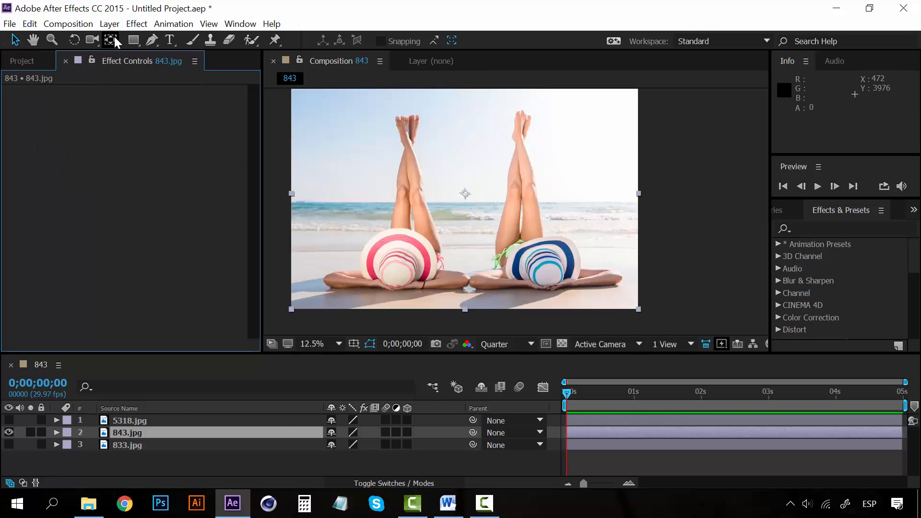
left_click(137, 23)
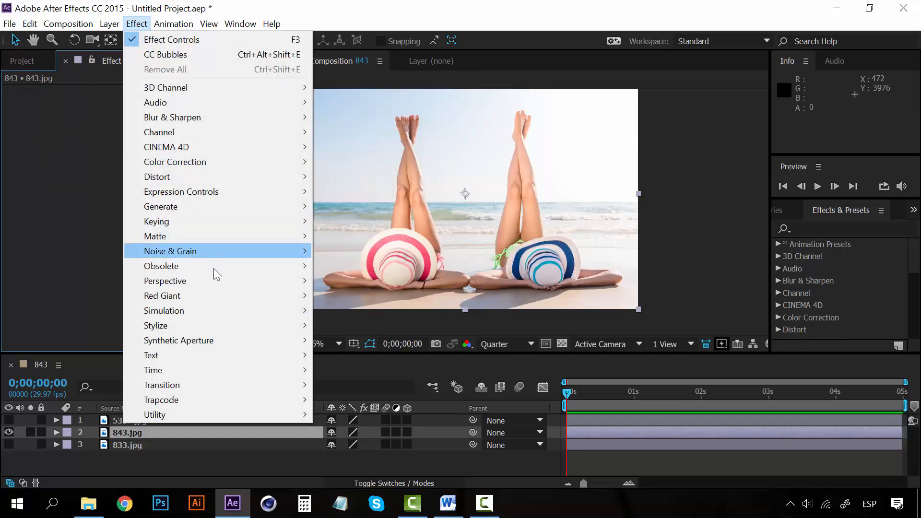
mouse_move(224, 314)
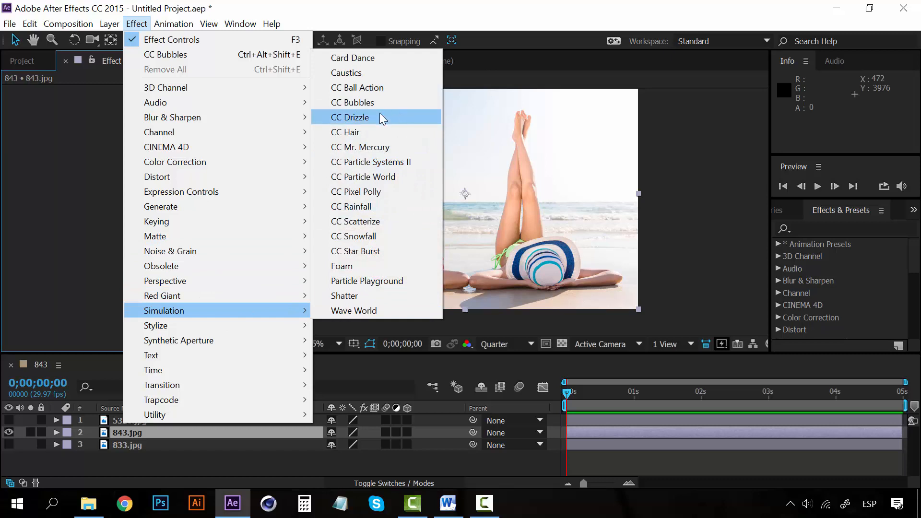
left_click(361, 119)
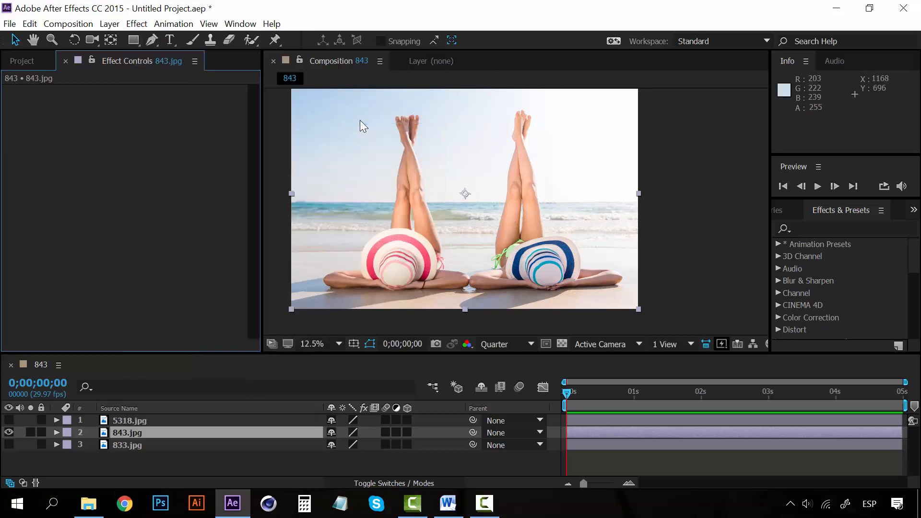
- Examine the CC Drizzle ripples at 25% magnification by repeatedly playing the composition from the first frame
key("period")
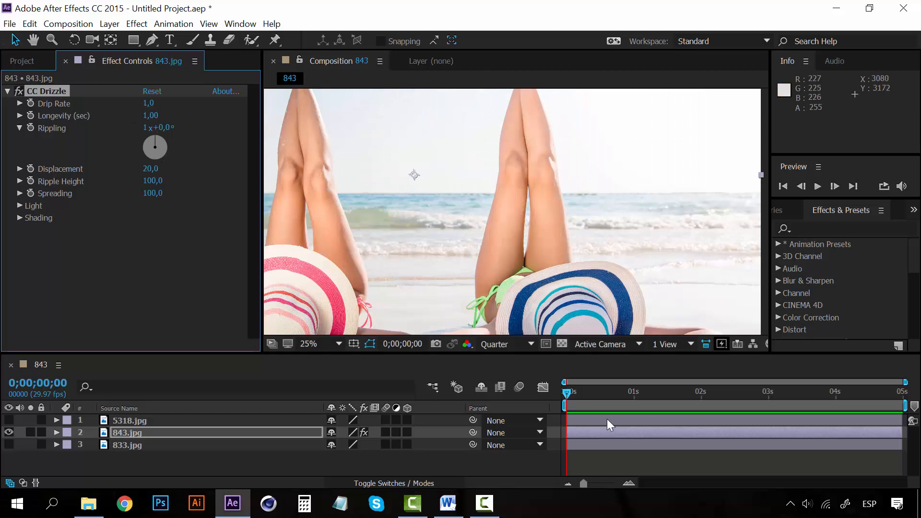
key("space")
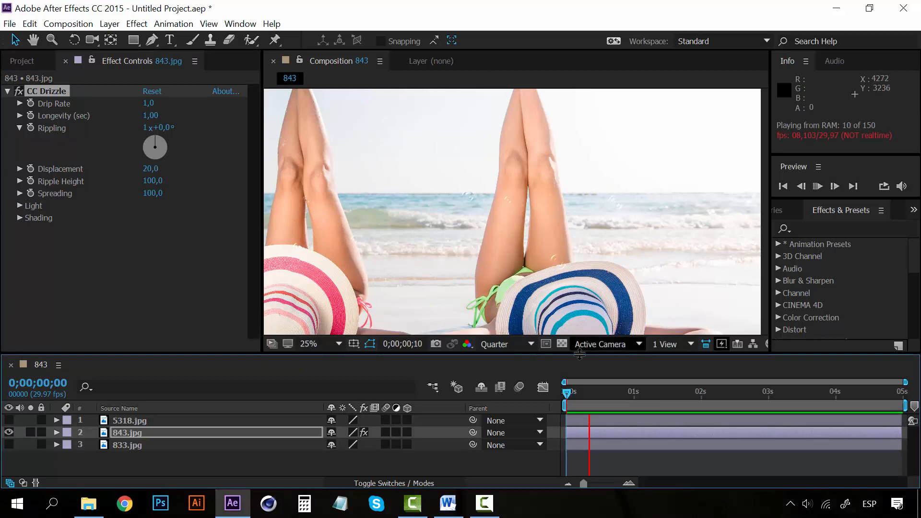
key("space")
key("space")
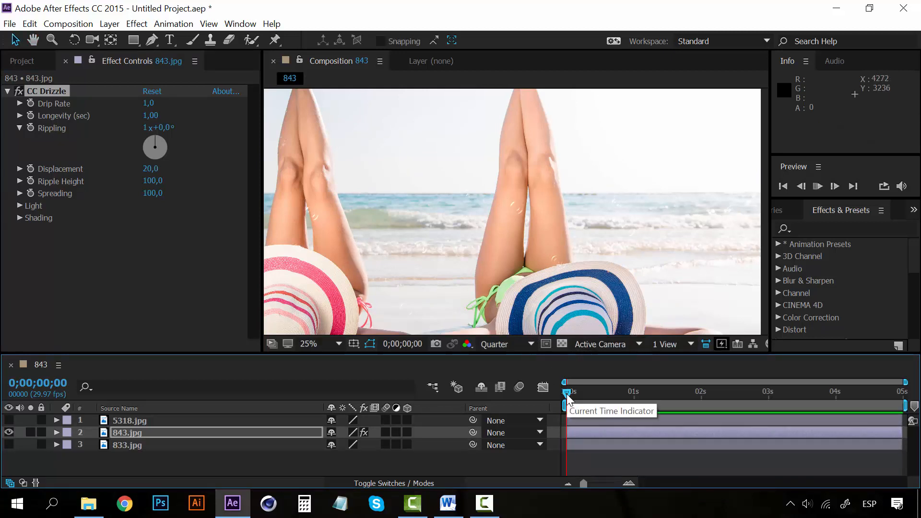
key("space")
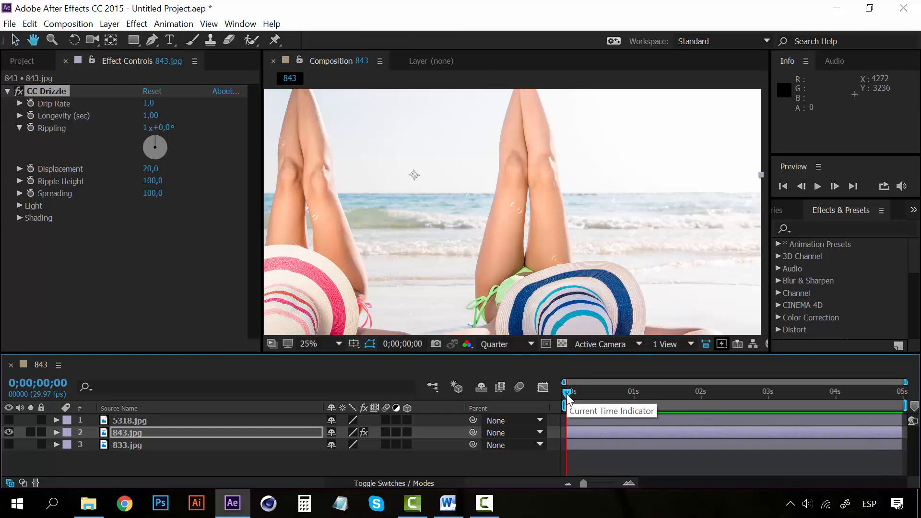
key("space")
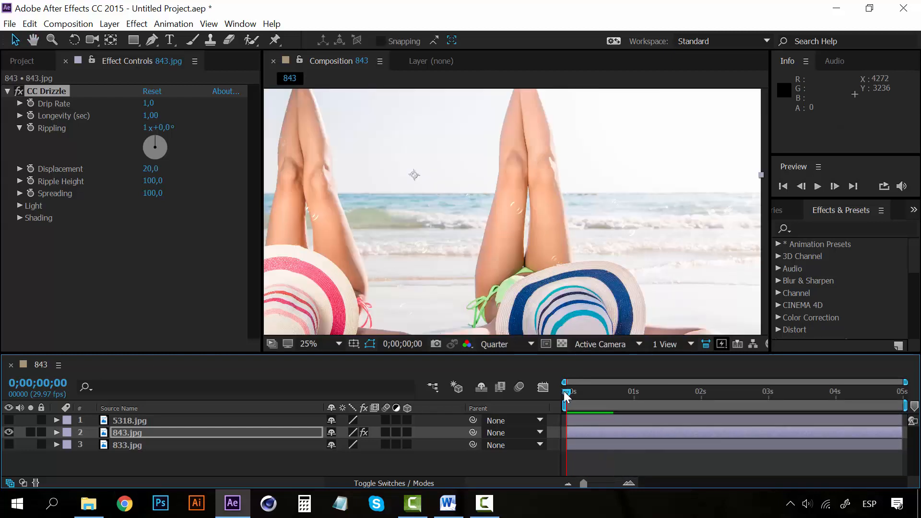
key("space")
key("space")
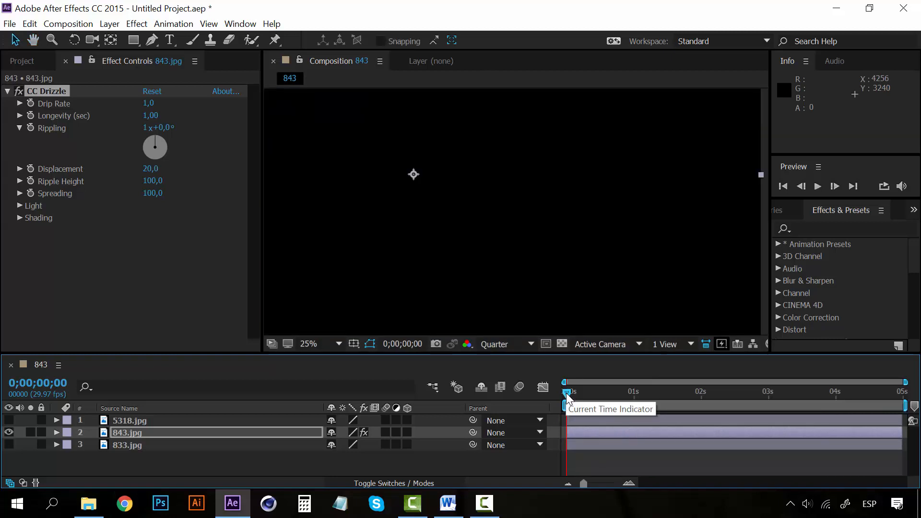
key("space")
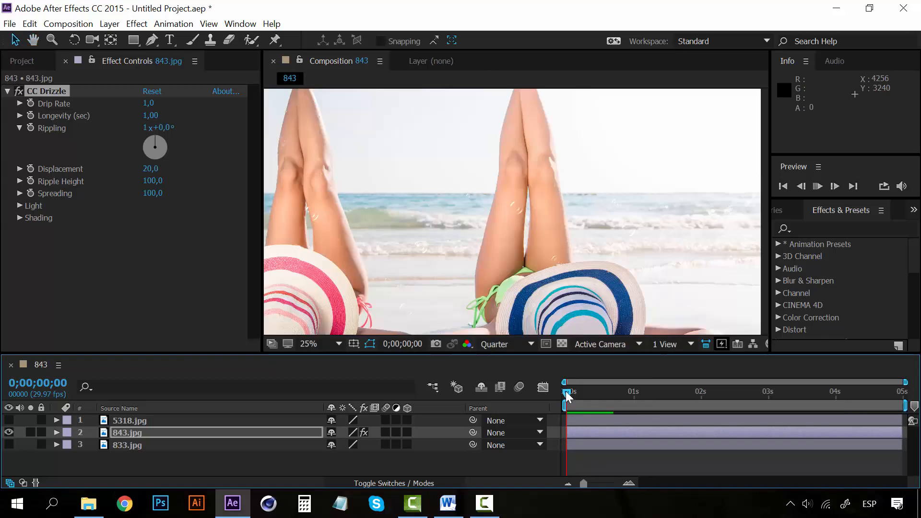
key("space")
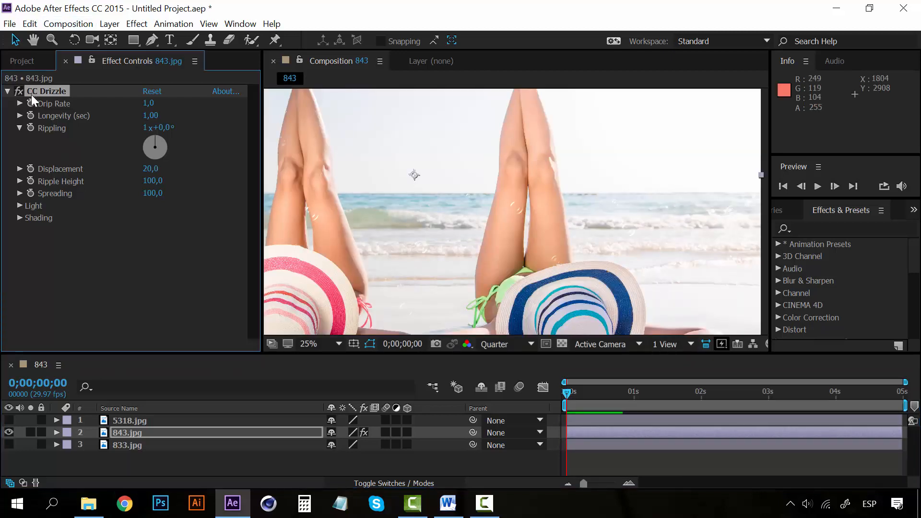
- Remove CC Drizzle from the 843.jpg layer and apply the CC Mr. Mercury simulation effect instead
key("Delete")
left_click(137, 24)
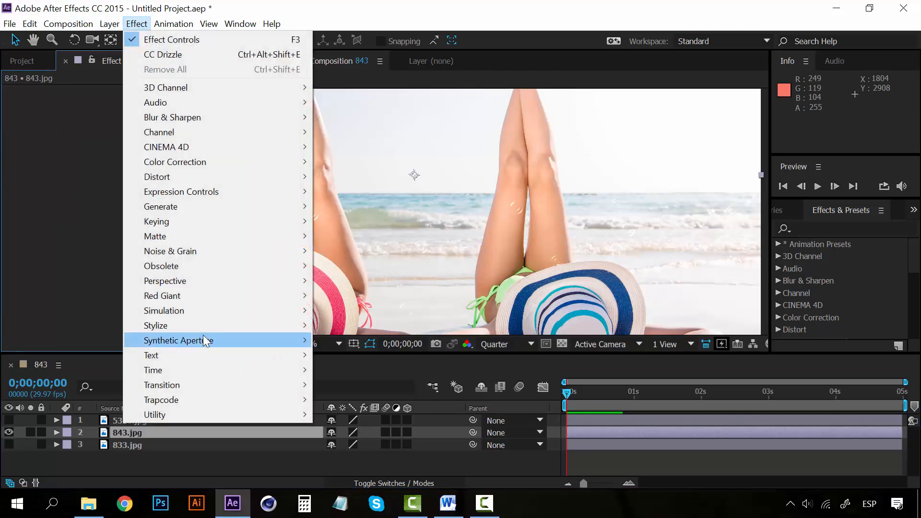
mouse_move(247, 313)
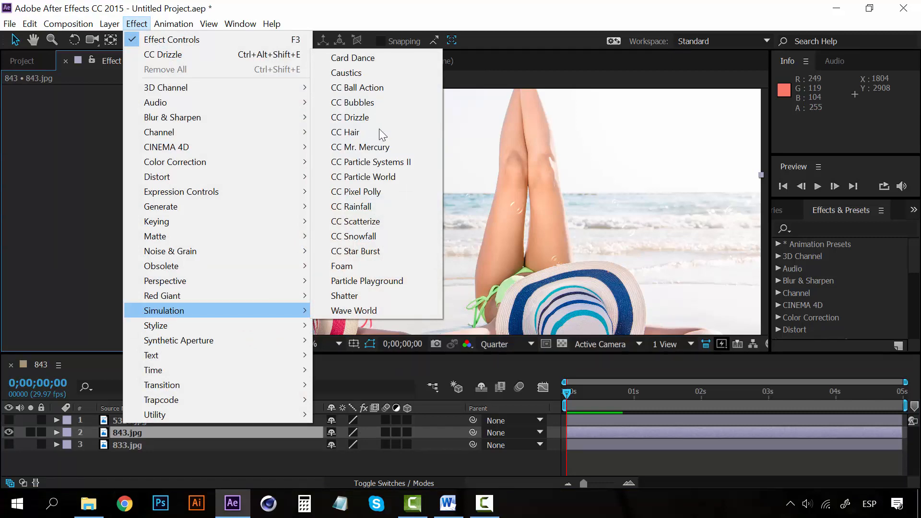
left_click(357, 150)
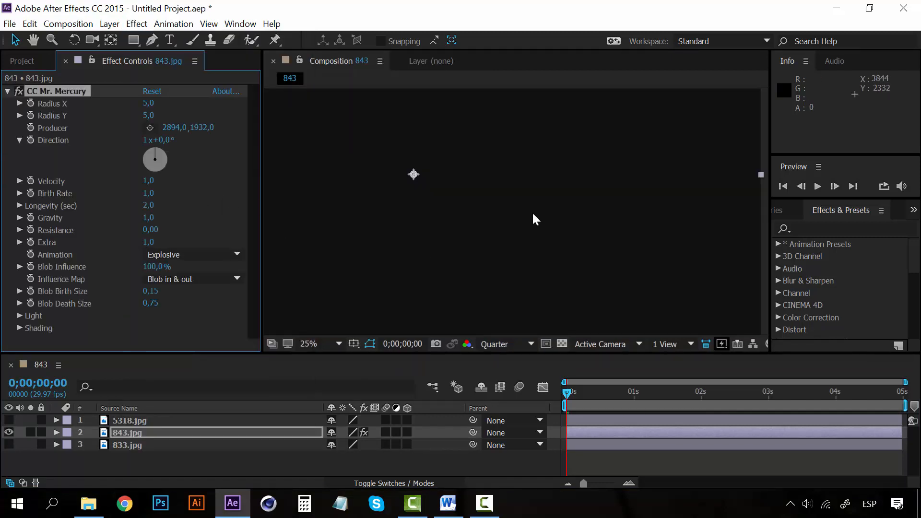
- Preview the CC Mr. Mercury blob animation from the first frame with the whole image in view
key("comma")
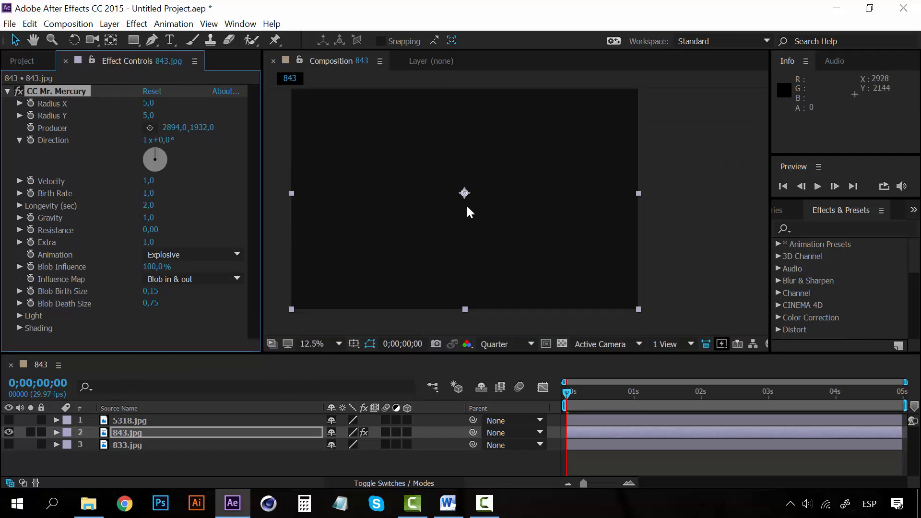
key("comma")
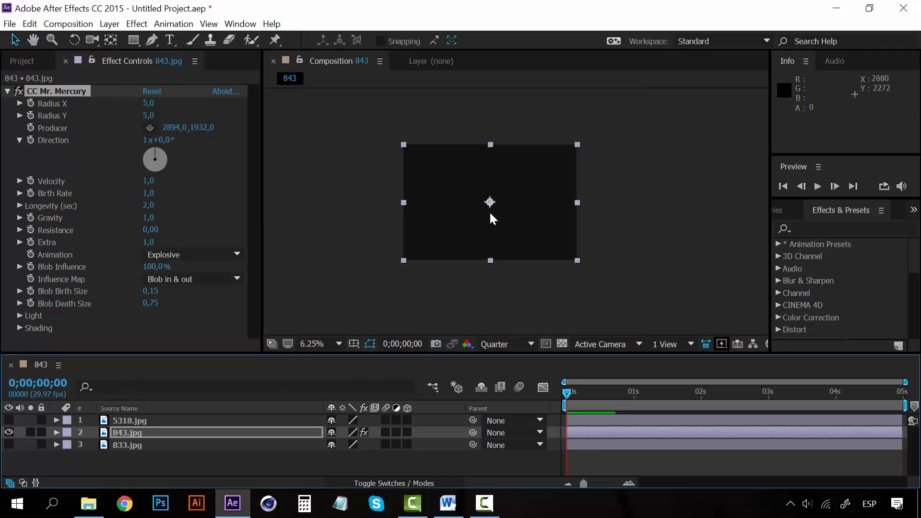
key("period")
key("space")
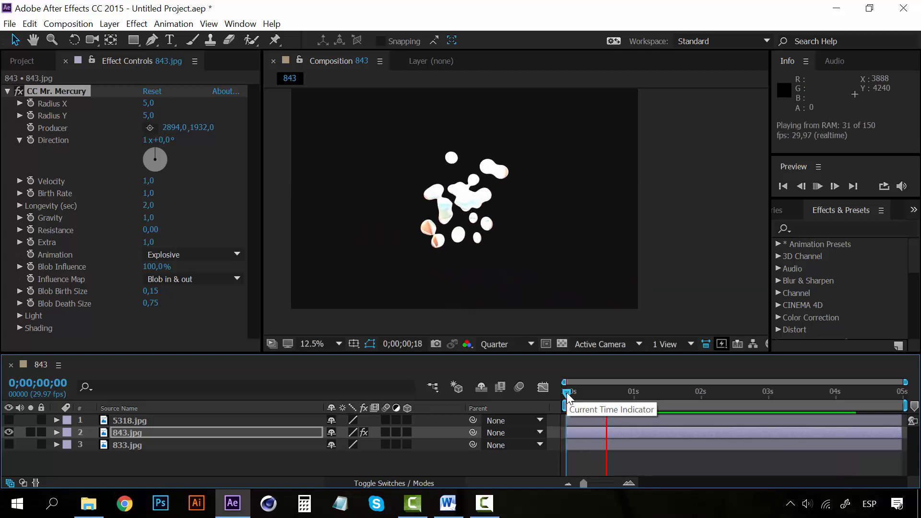
key("space")
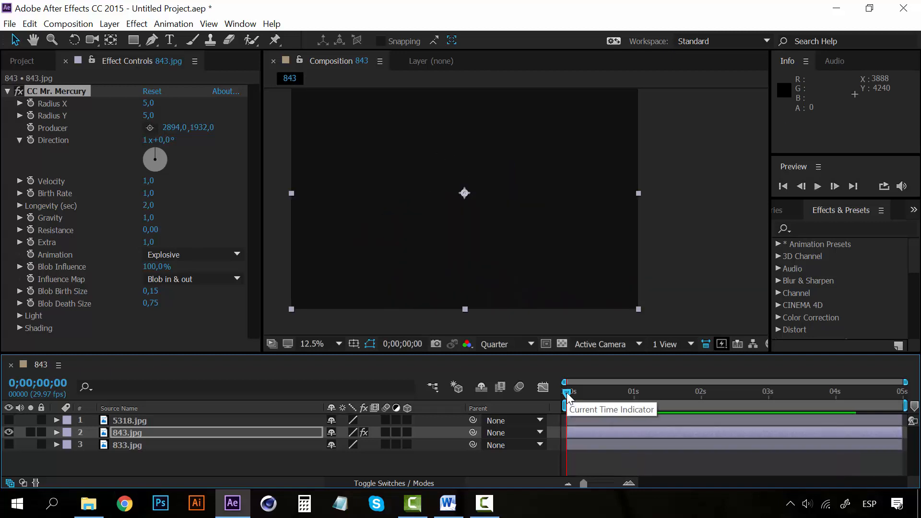
- Move to frame 14 and set the CC Mr. Mercury gravity to -0.3
left_click(598, 398)
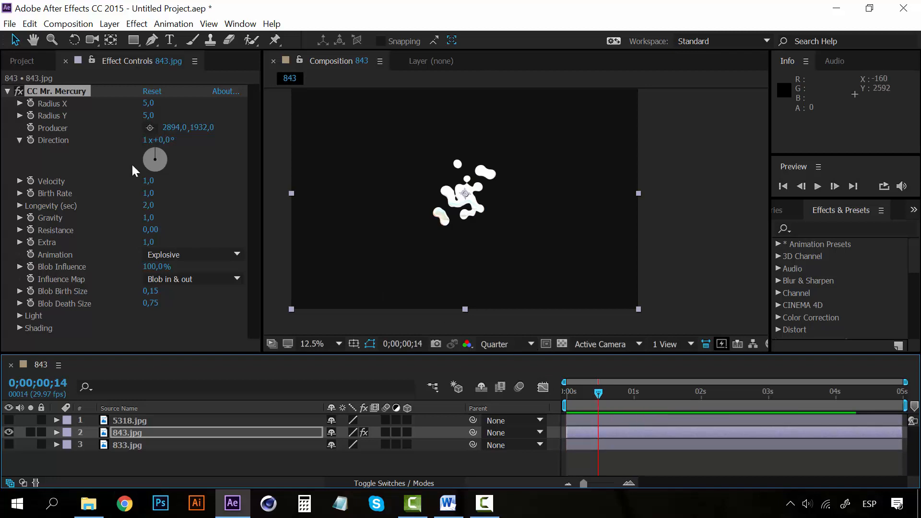
left_click_drag(148, 217, 60, 226)
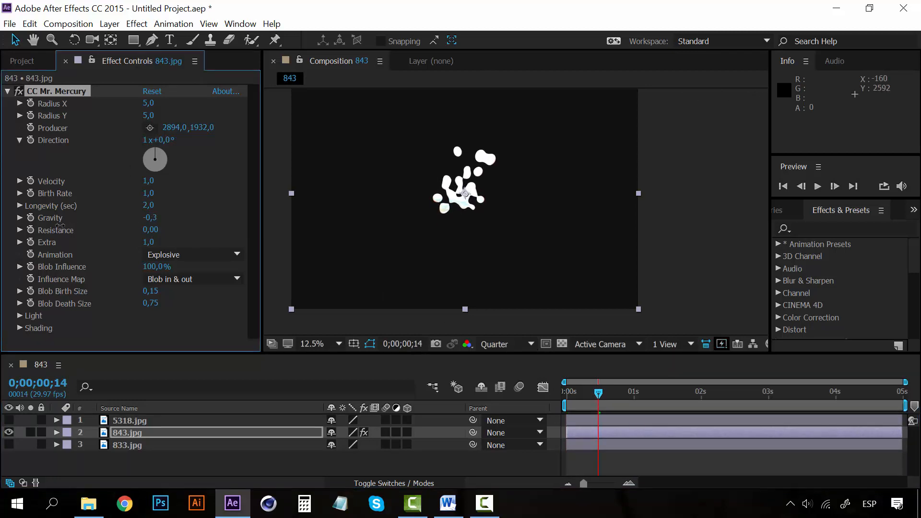
- Preview the CC Mr. Mercury blobs with the changed gravity, playing from the first frame and from 0;00;02;03
left_click_drag(595, 393, 542, 393)
key("space")
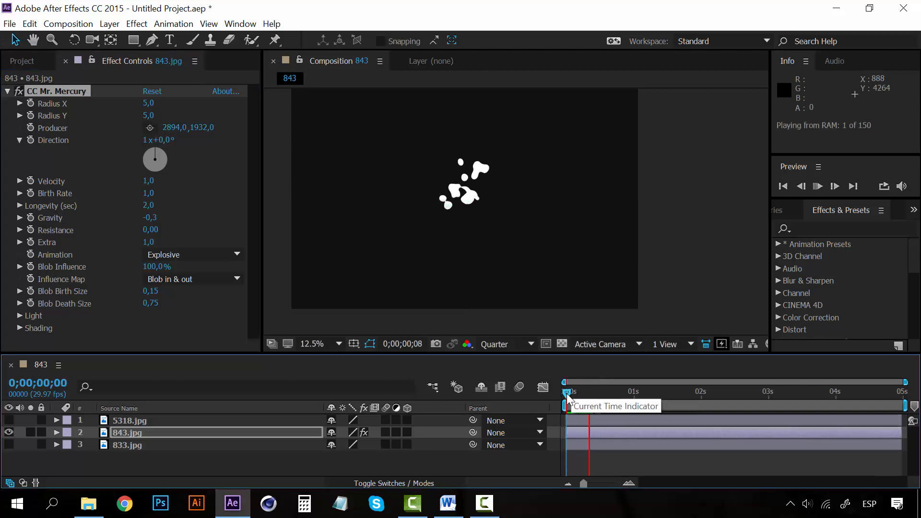
key("space")
left_click_drag(566, 394, 709, 394)
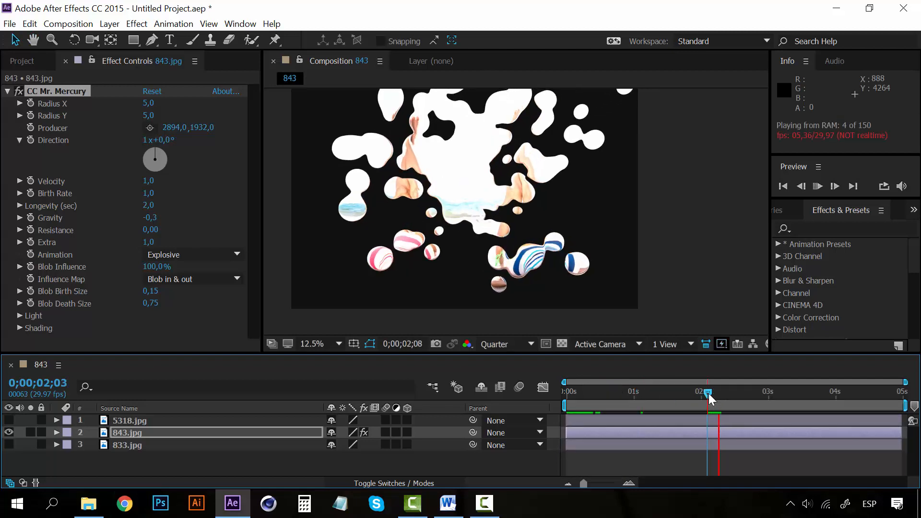
key("space")
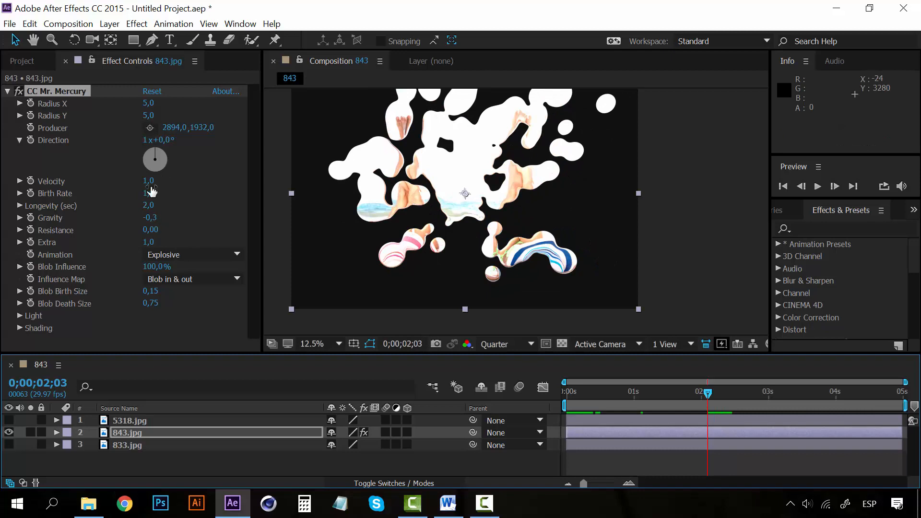
- Remove CC Mr. Mercury from the 843.jpg layer and apply the CC Pixel Polly simulation effect instead
left_click(56, 93)
key("Delete")
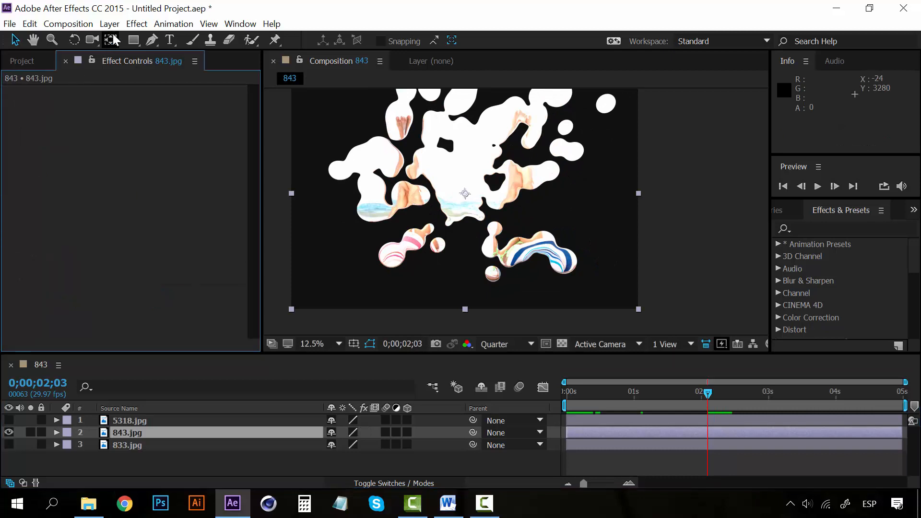
left_click(136, 23)
mouse_move(250, 311)
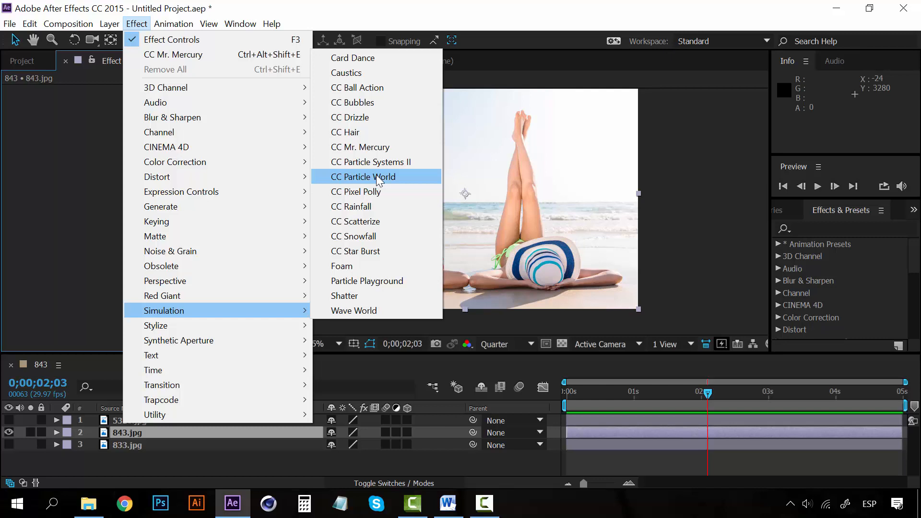
left_click(368, 195)
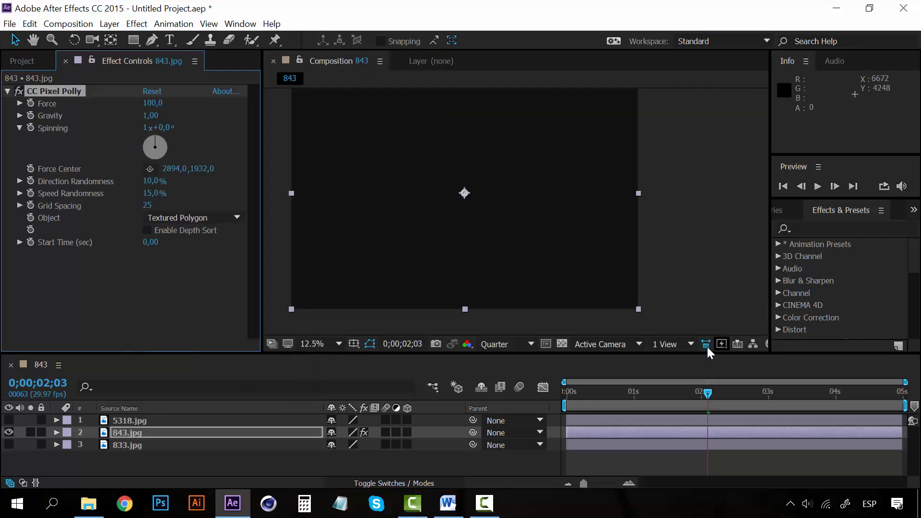
- Examine how CC Pixel Polly shatters the photo by repeatedly playing the composition from the first frame
left_click_drag(707, 395, 562, 390)
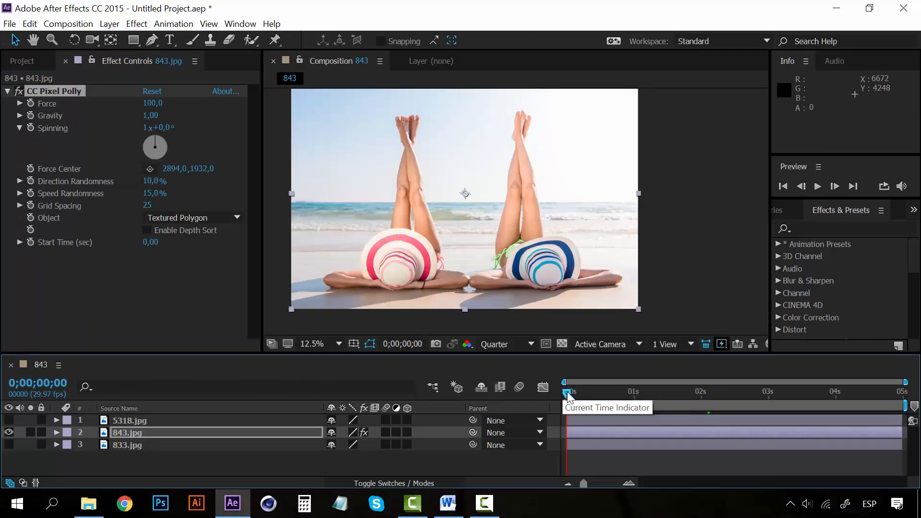
key("space")
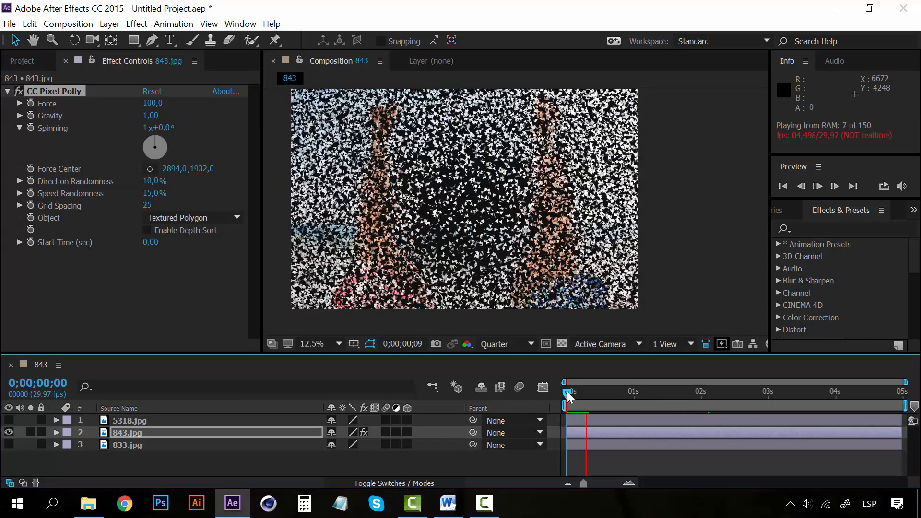
key("space")
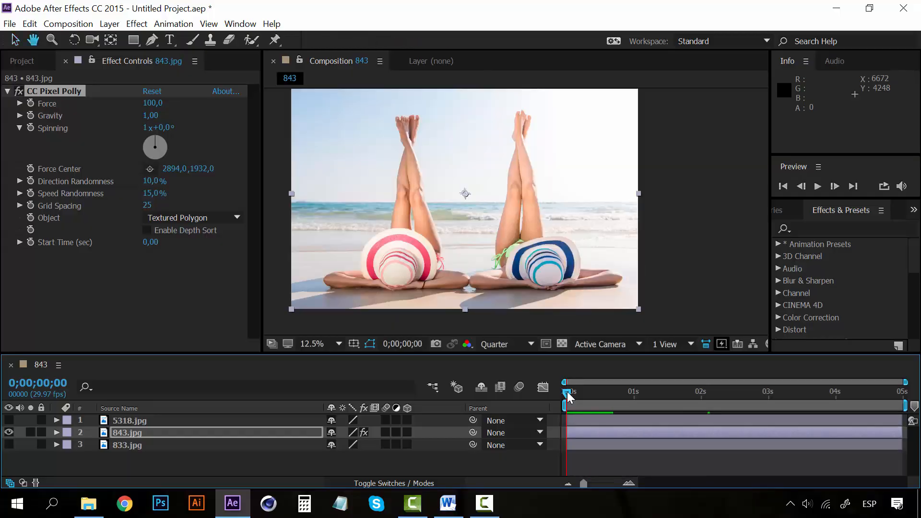
key("space")
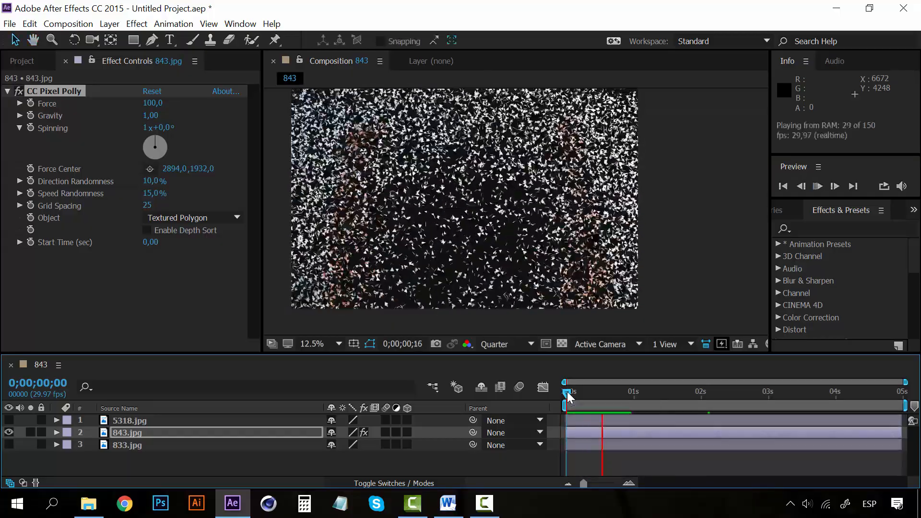
key("space")
mouse_move(567, 392)
left_mouse_down()
mouse_move(607, 395)
mouse_move(554, 393)
left_mouse_up()
key("space")
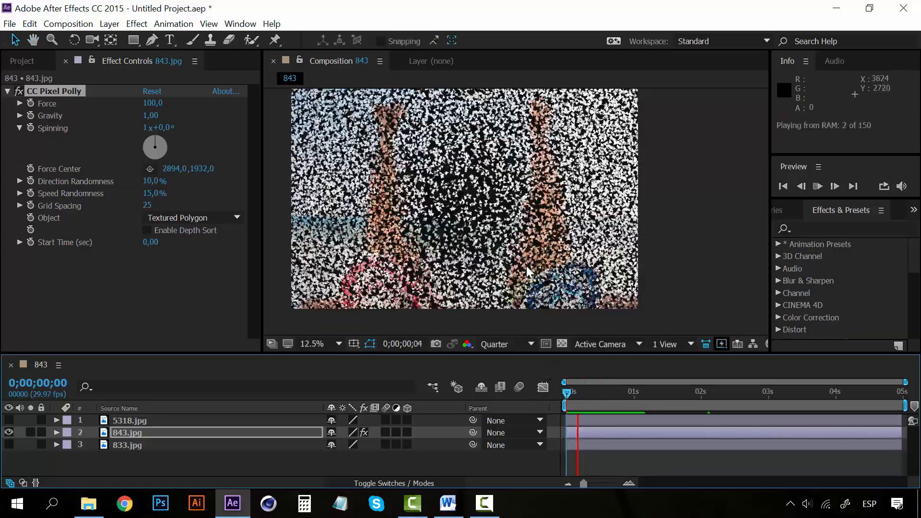
key("space")
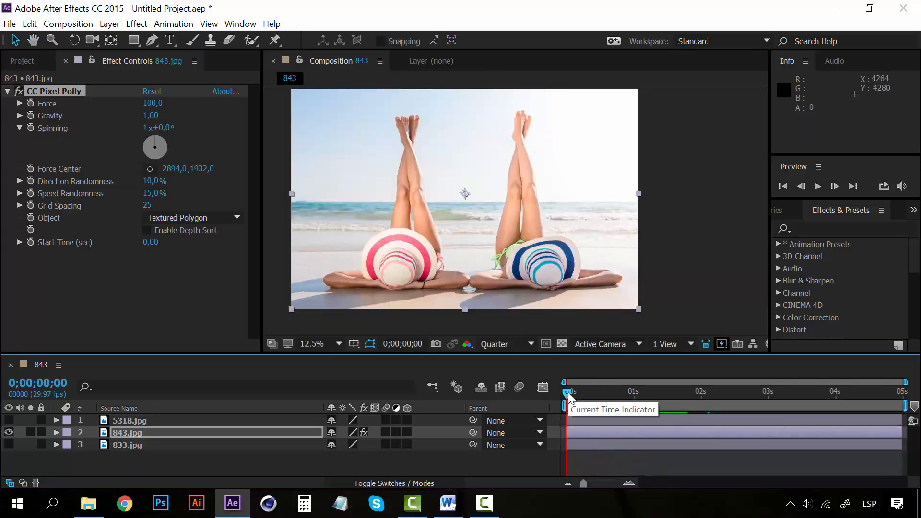
key("space")
key("space")
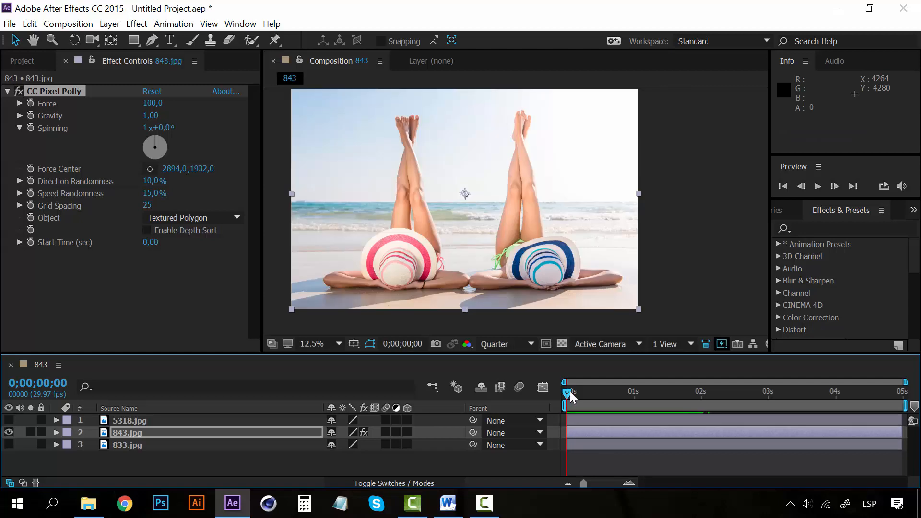
key("space")
key("space")
key("space")
key("space")
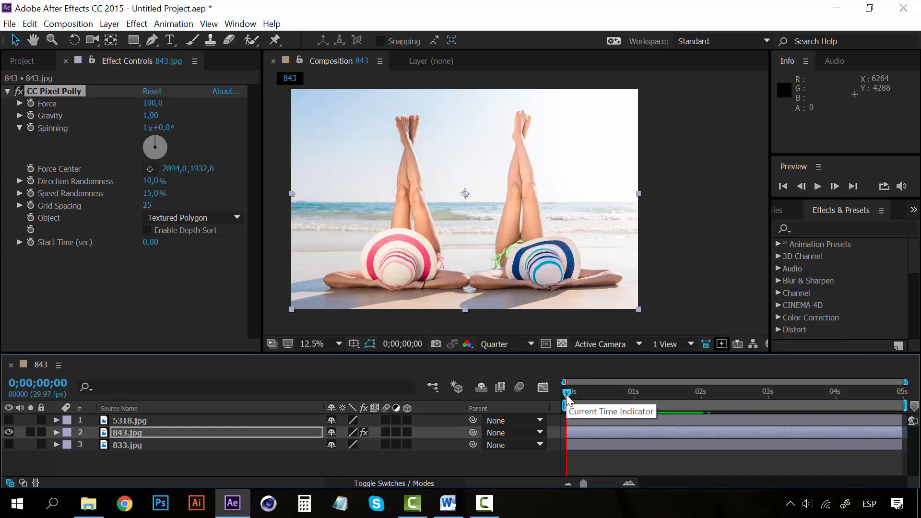
- Set the CC Pixel Polly gravity to -0.21 while at frame 14, and preview the shattering from the first frame
left_click_drag(566, 395, 597, 392)
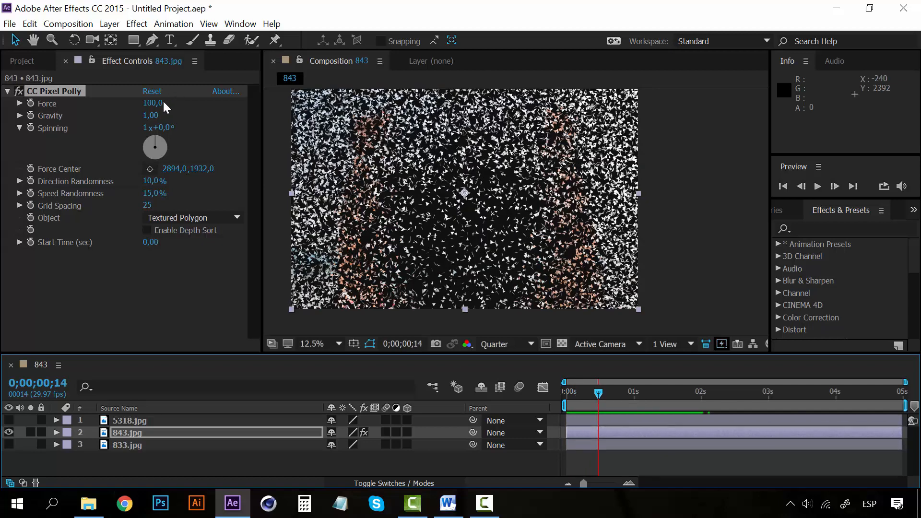
left_click_drag(151, 116, 71, 124)
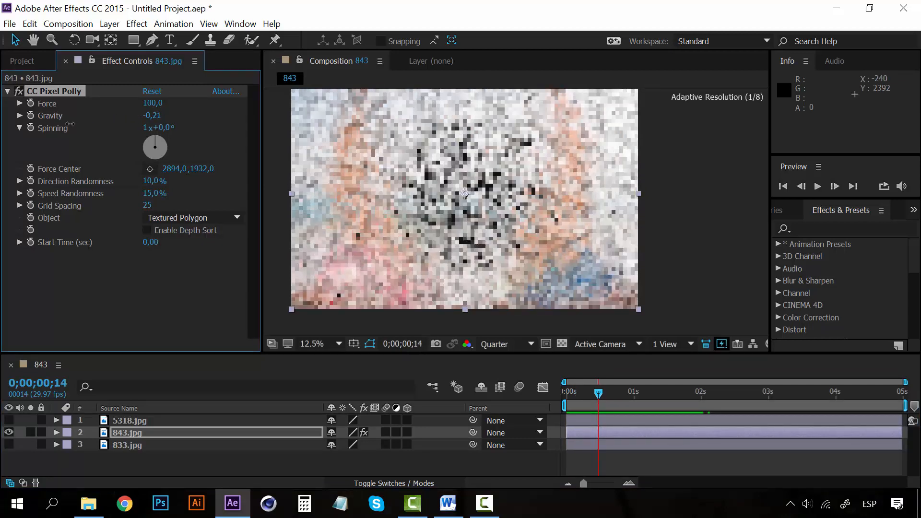
key("space")
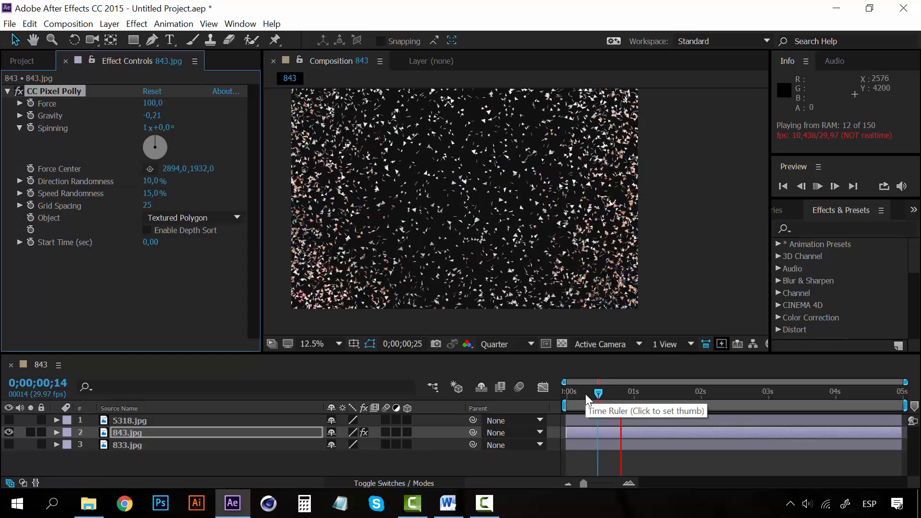
left_click(560, 391)
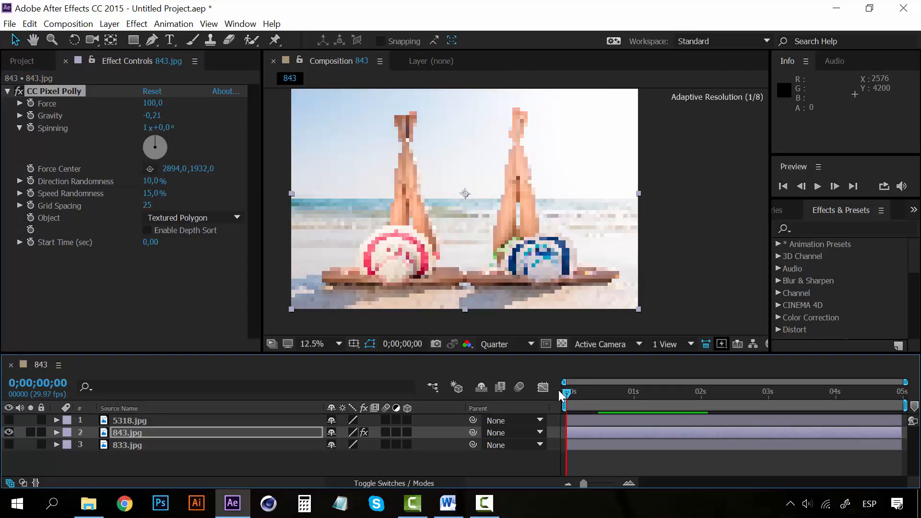
key("space")
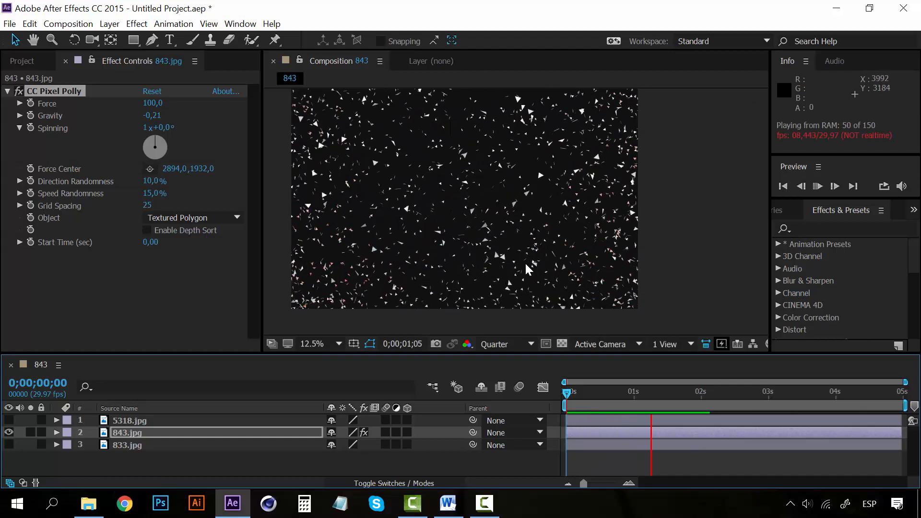
key("space")
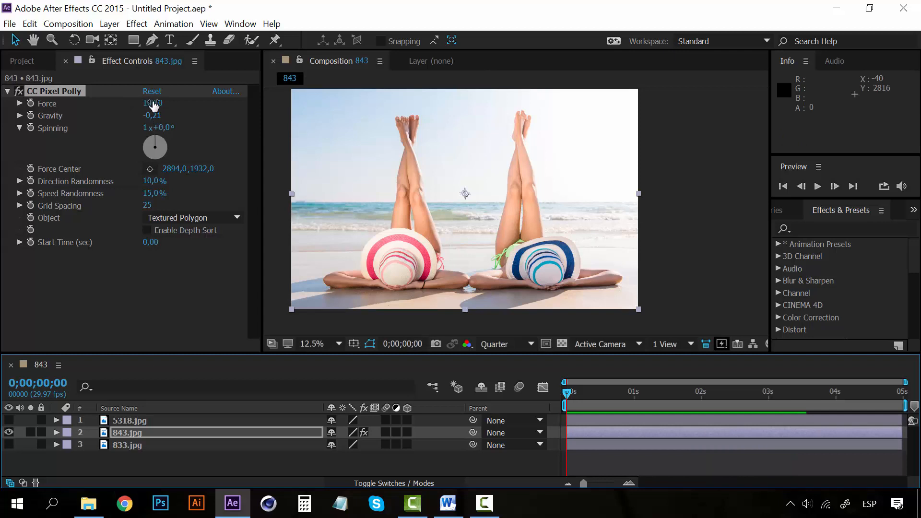
- Raise the CC Pixel Polly direction randomness to 59% and speed randomness to 100%, and preview the scattering pieces
left_click_drag(154, 181, 199, 191)
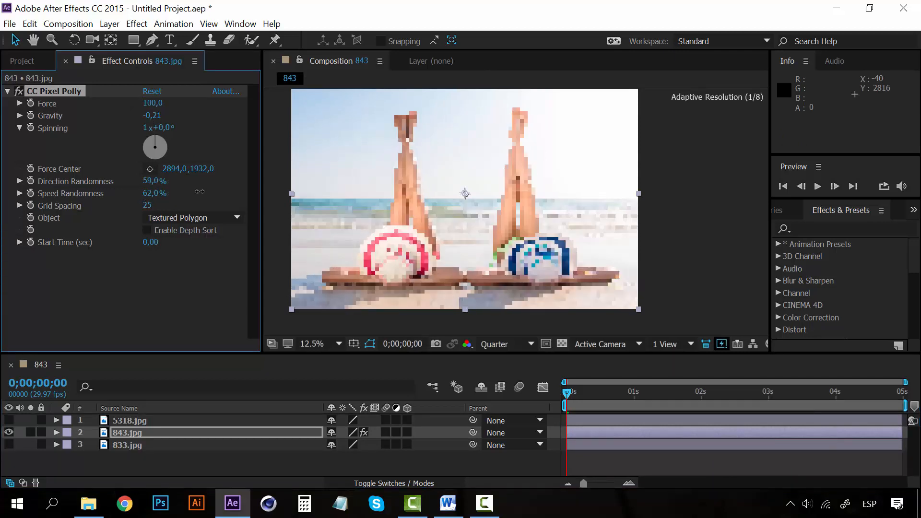
key("space")
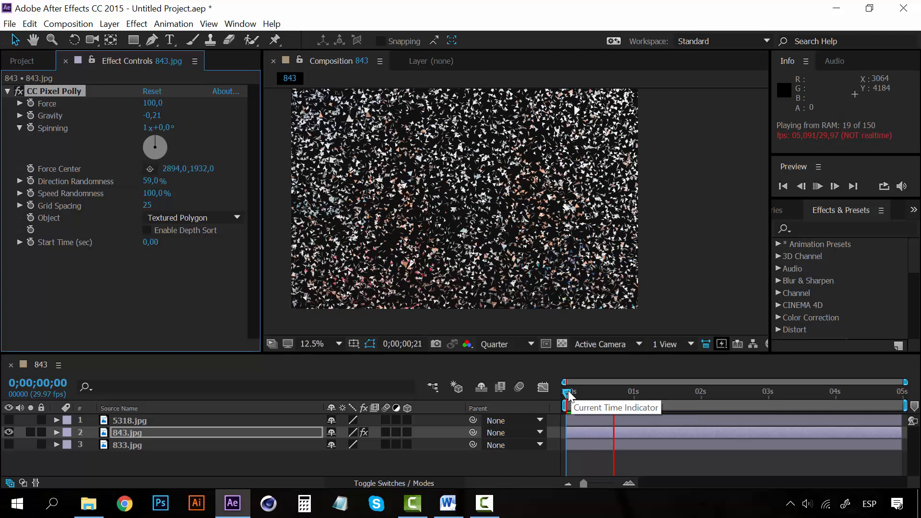
key("space")
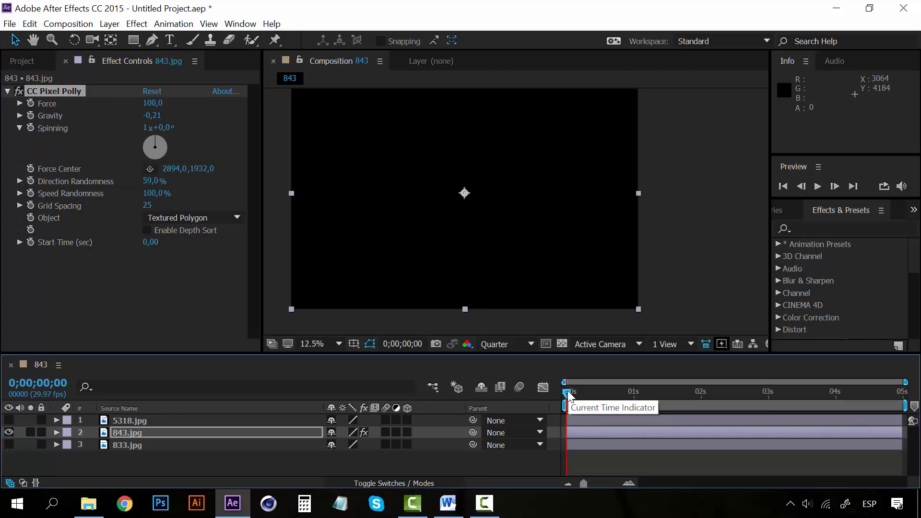
- Remove the CC Pixel Polly effect from the 843.jpg layer
left_click(74, 92)
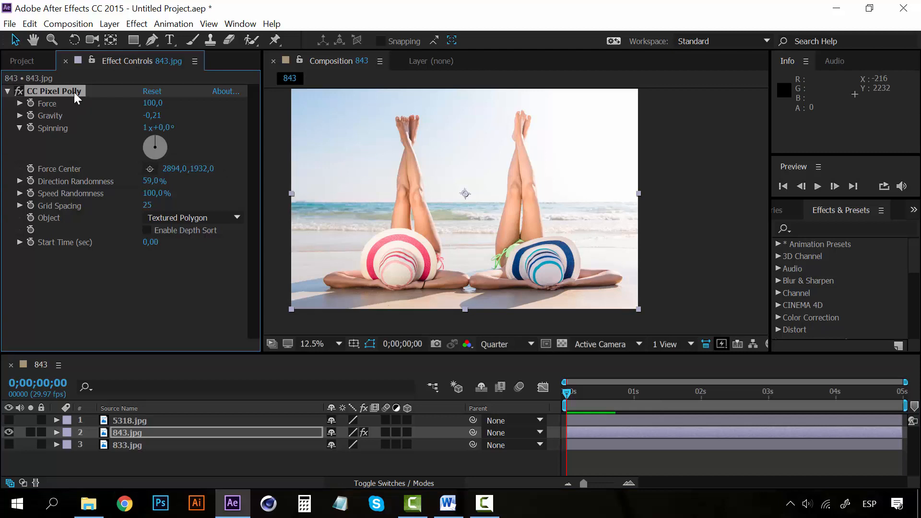
key("Delete")
left_click(137, 24)
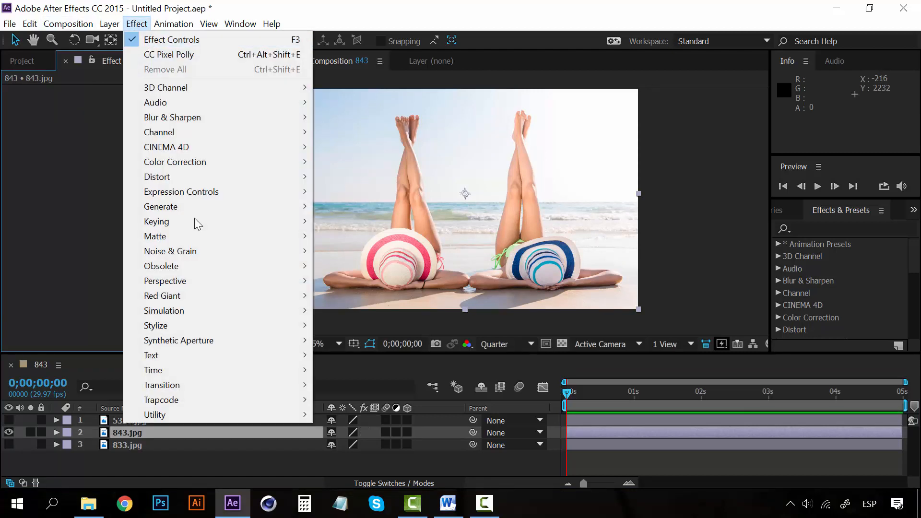
mouse_move(254, 310)
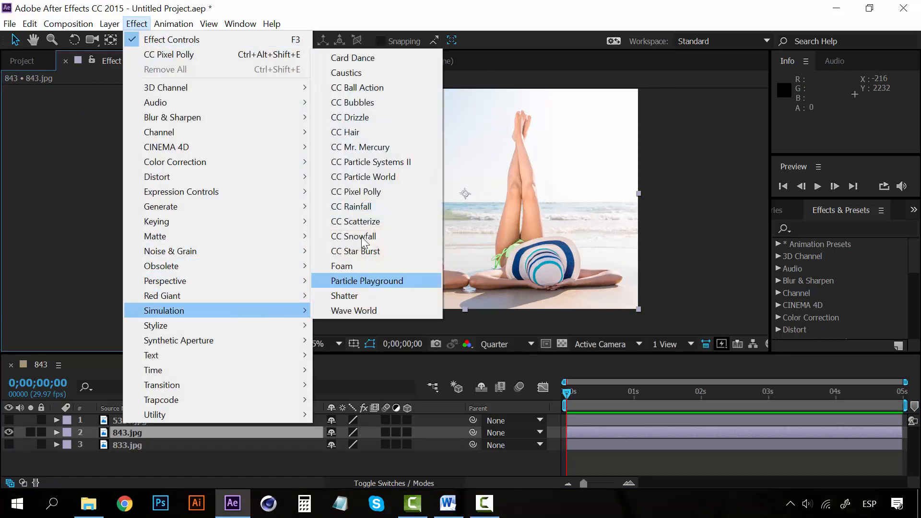
left_click(139, 430)
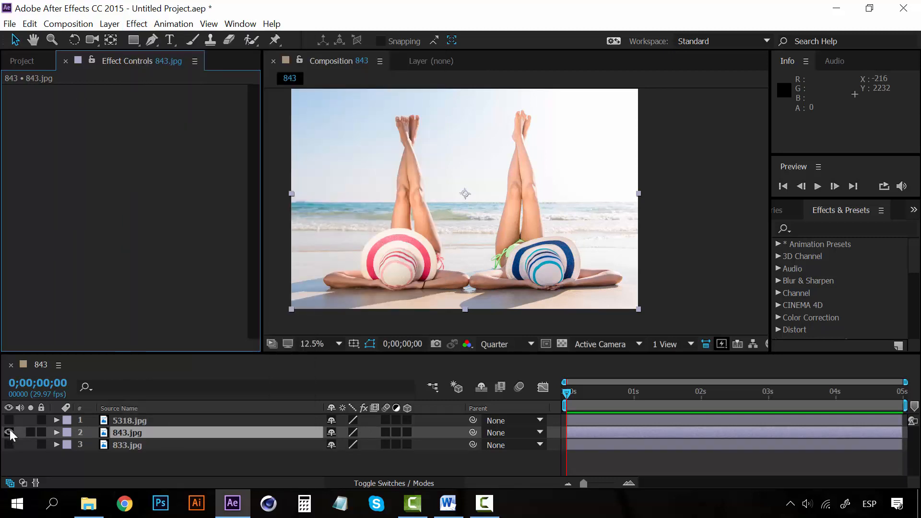
- Hide the 843.jpg layer, show 5318.jpg in its place and apply the CC Rainfall simulation effect to it
left_click(9, 432)
left_click(9, 420)
left_click(150, 420)
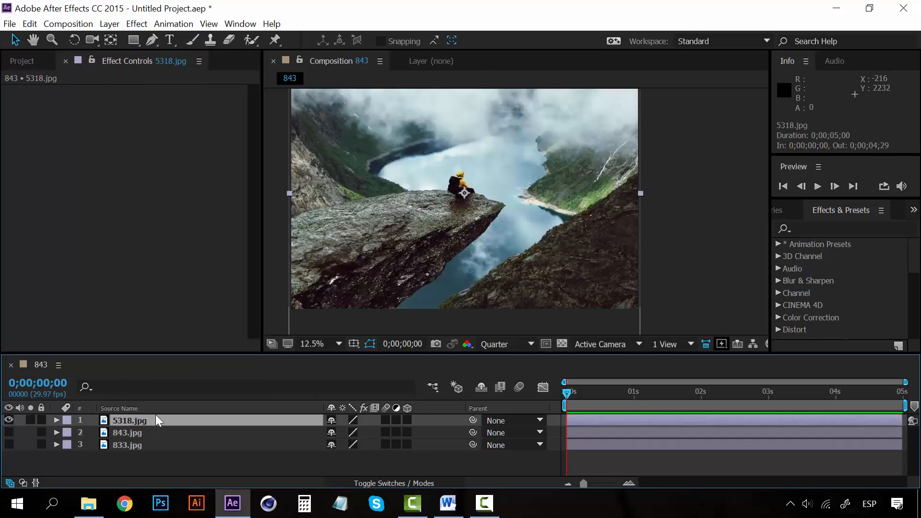
left_click(136, 24)
mouse_move(258, 310)
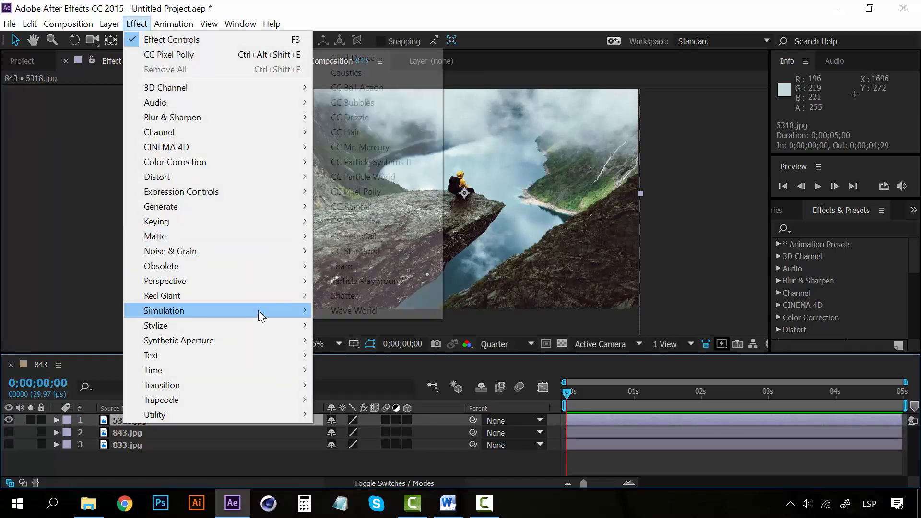
left_click(364, 206)
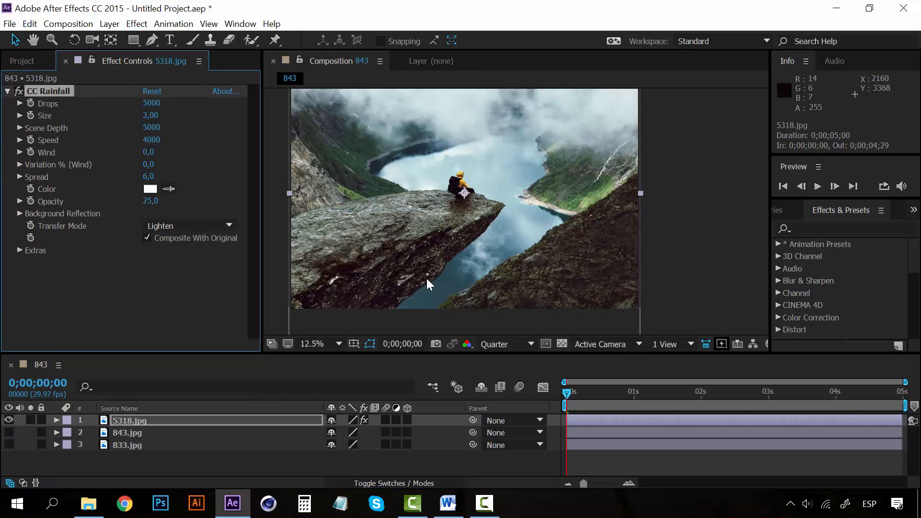
- Preview the CC Rainfall animation on the 5318.jpg layer by playing the composition repeatedly from the first frame
key("space")
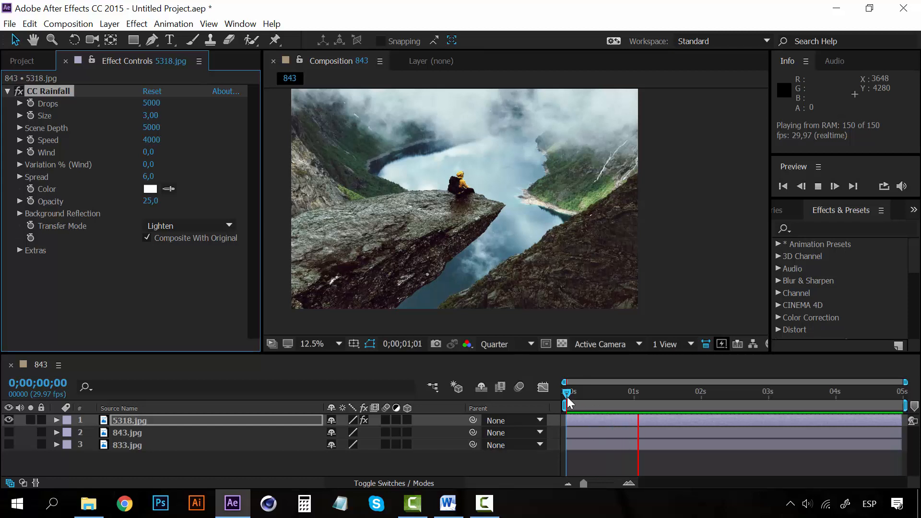
key("space")
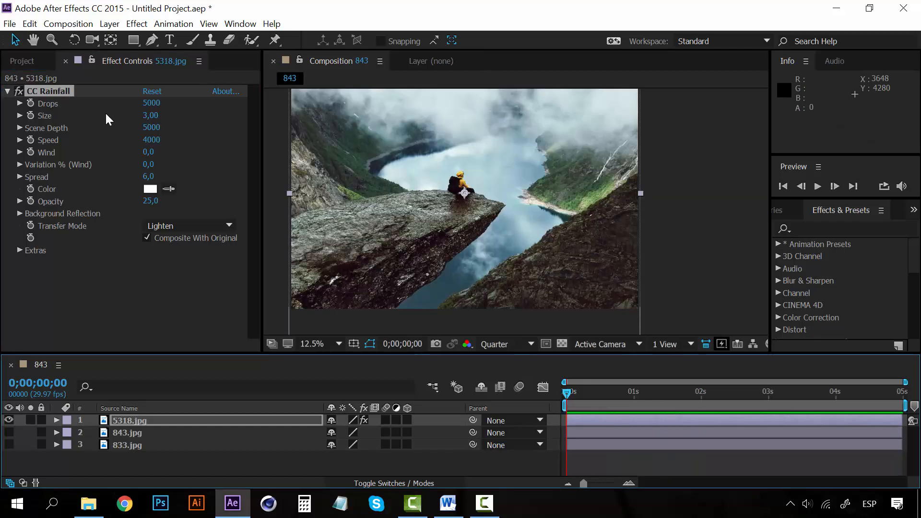
key("space")
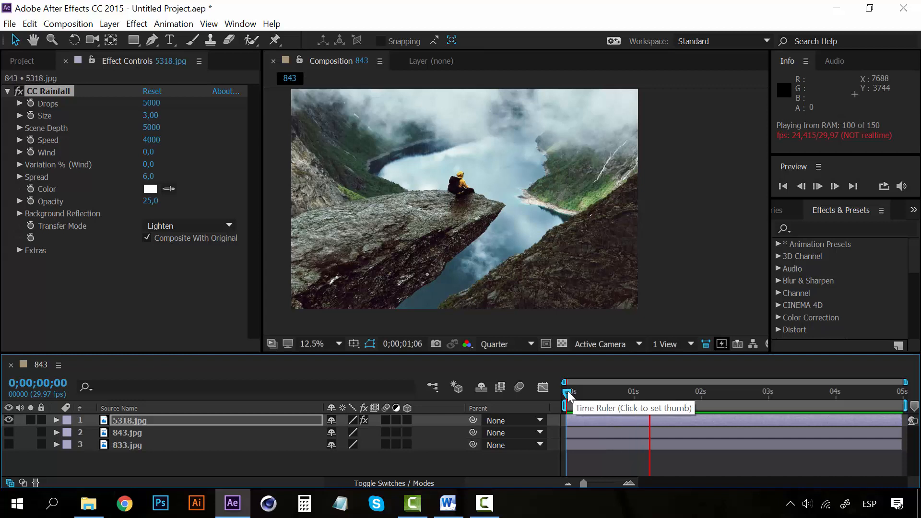
key("space")
key("space")
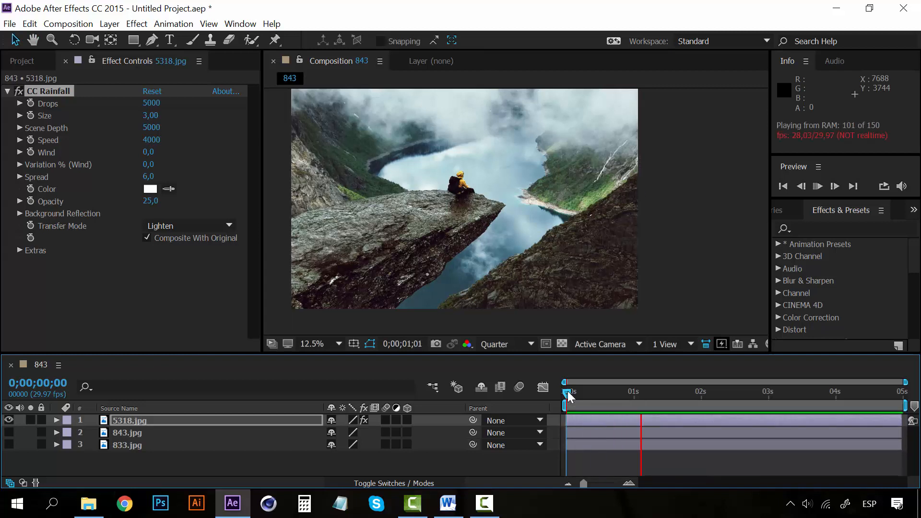
key("space")
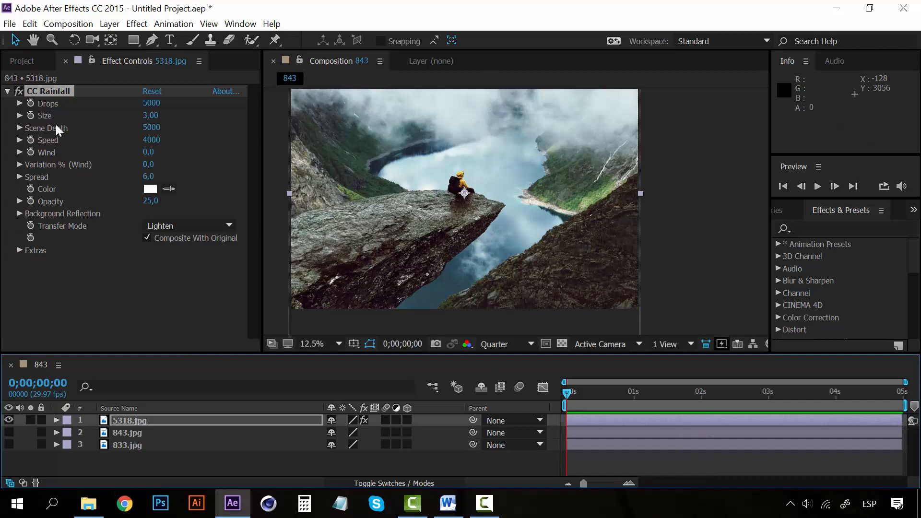
- Raise the CC Rainfall drops to 16800, size to 3,66 and wind to 1060,0, and preview the rain from the first frame
left_click(56, 87)
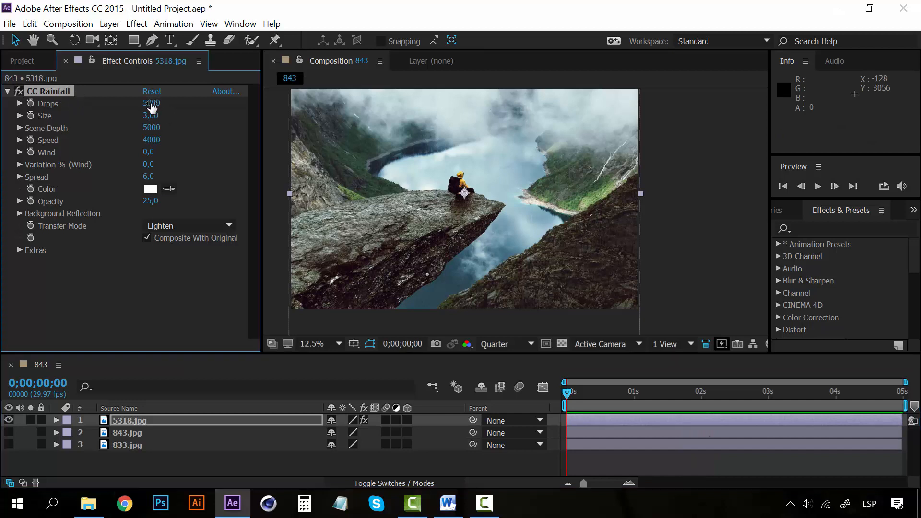
left_click_drag(151, 107, 234, 103)
left_click_drag(146, 116, 189, 110)
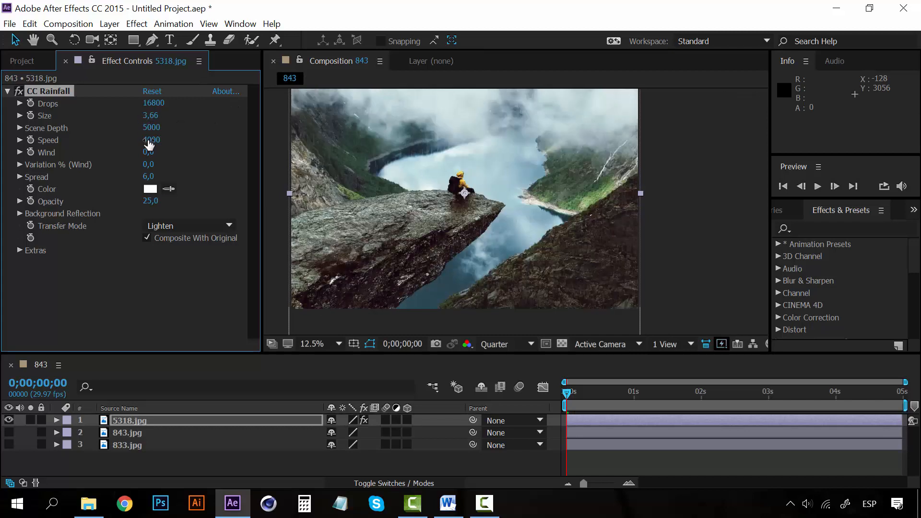
left_click_drag(159, 150, 209, 156)
left_click(603, 395)
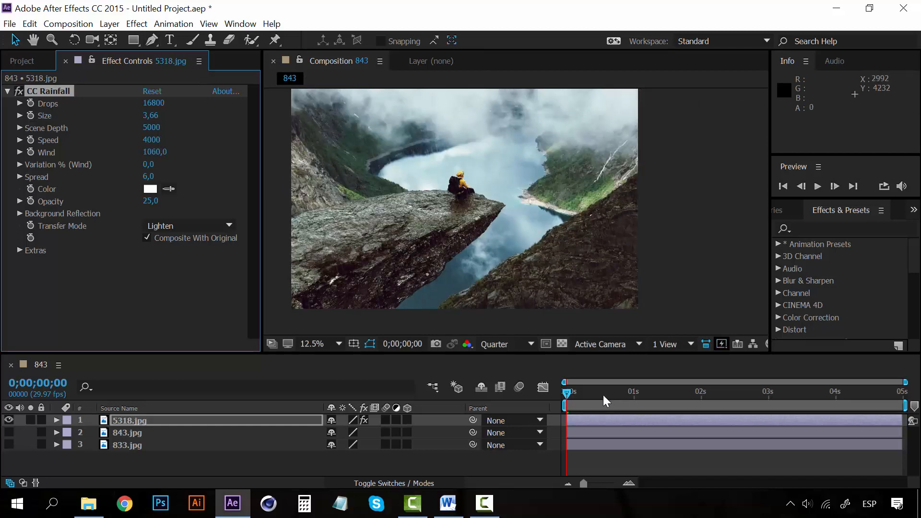
key("space")
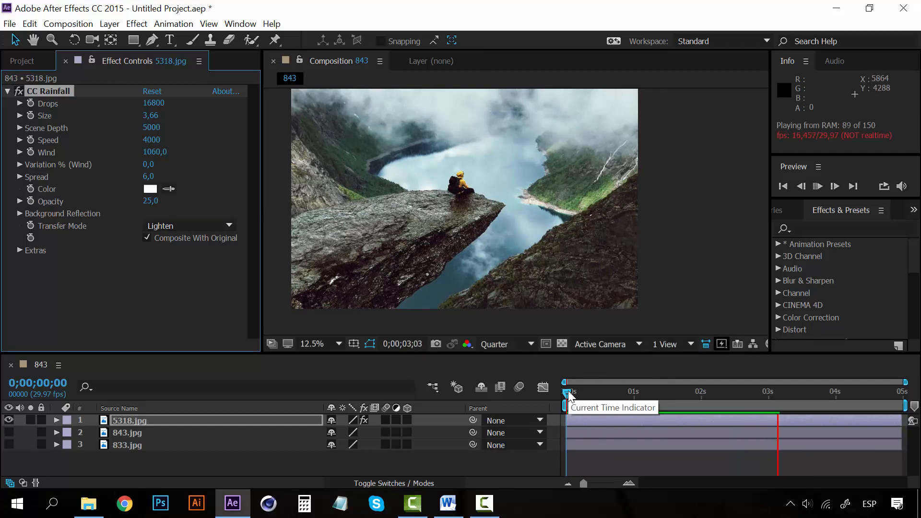
key("space")
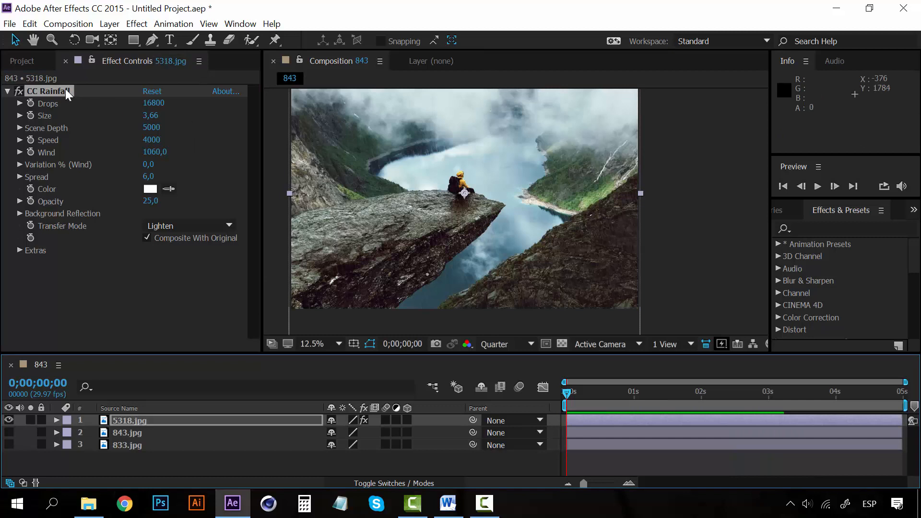
- Remove CC Rainfall from the 5318.jpg layer and apply the CC Snowfall simulation effect in its place
left_click(65, 89)
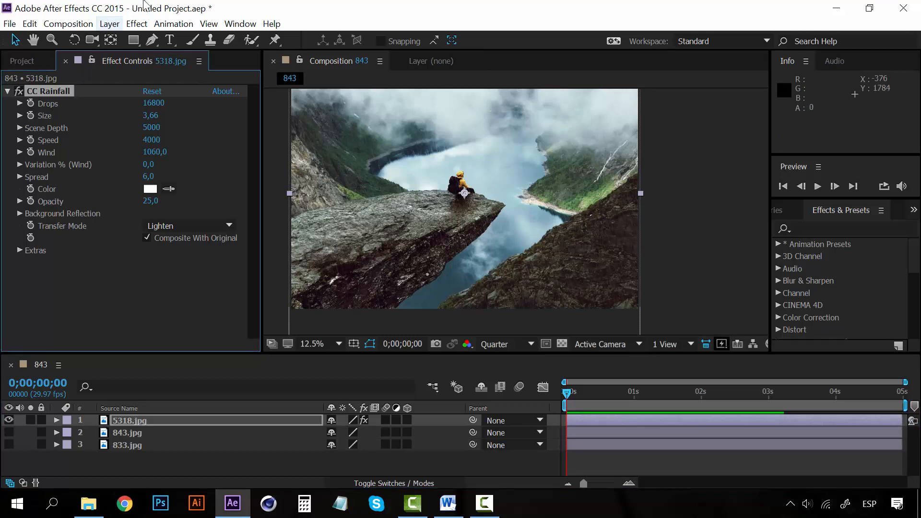
key("Delete")
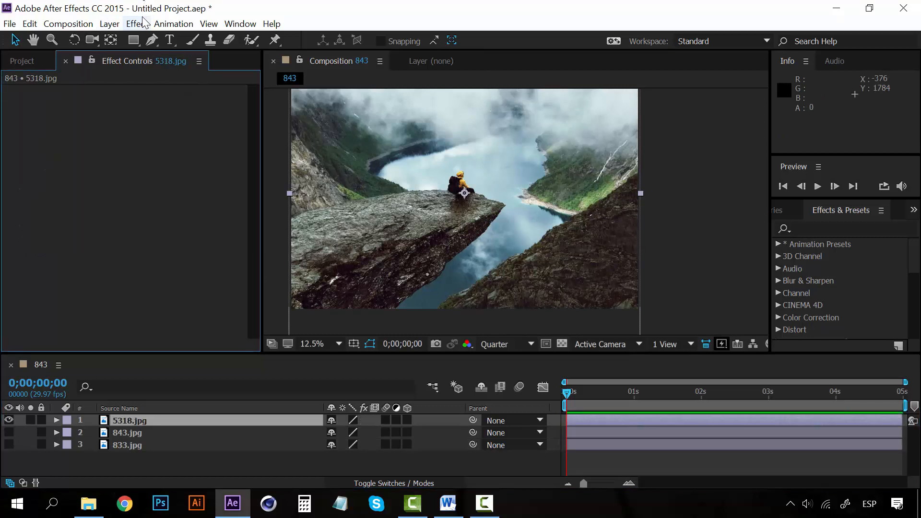
key("F9")
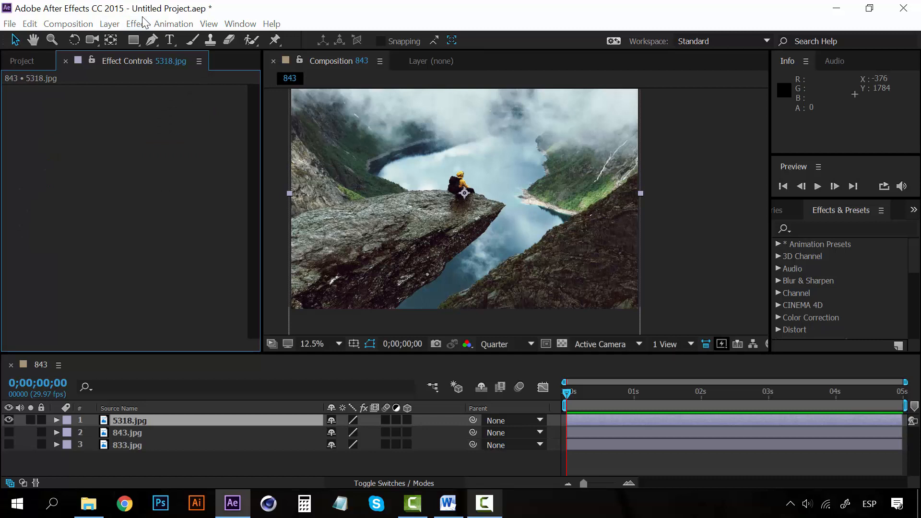
left_click(194, 129)
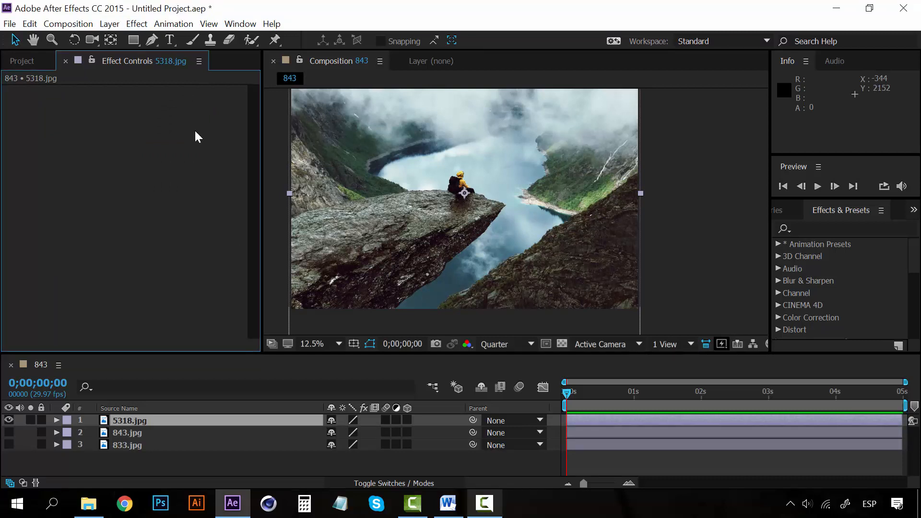
left_click(138, 23)
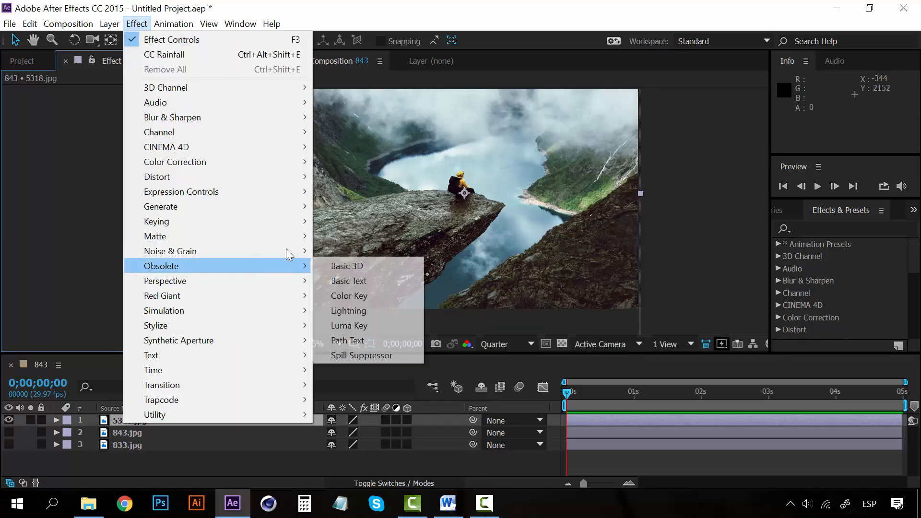
mouse_move(272, 312)
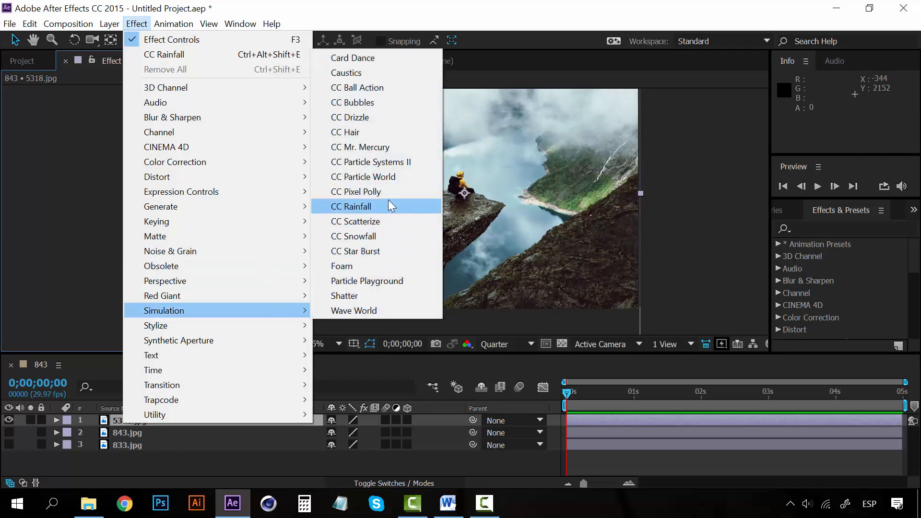
left_click(370, 236)
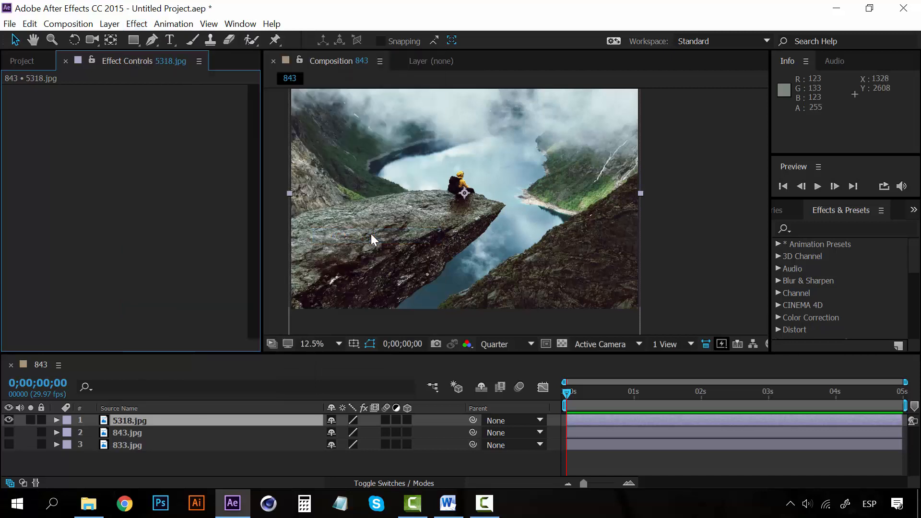
- Preview the CC Snowfall animation with its default settings from the first frame
left_click(566, 395)
key("space")
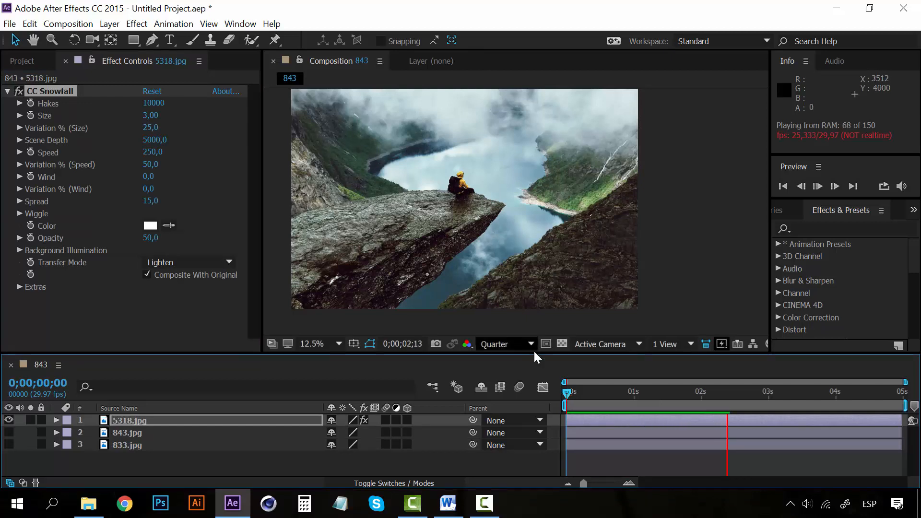
key("space")
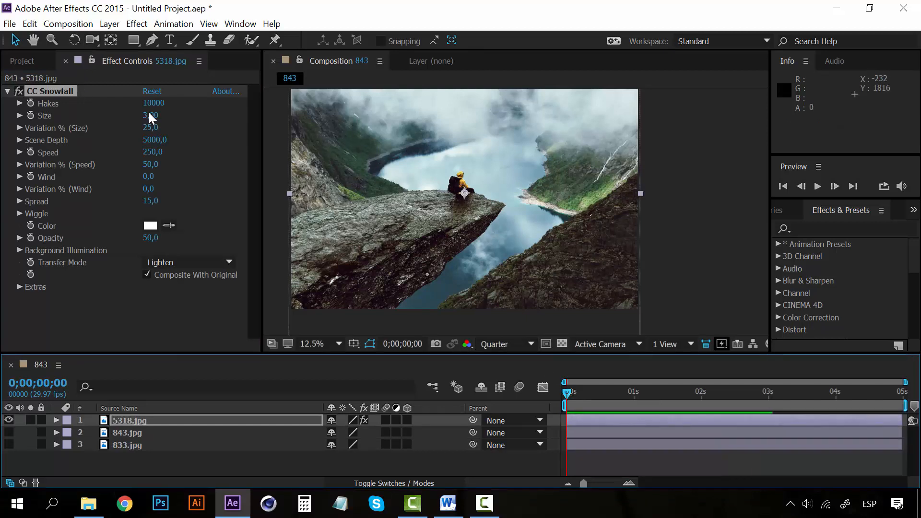
- Increase the CC Snowfall flake size to 11,73 and the size variation to 100%, and preview the snow
mouse_move(150, 115)
left_mouse_down()
mouse_move(170, 115)
mouse_move(149, 116)
left_mouse_up()
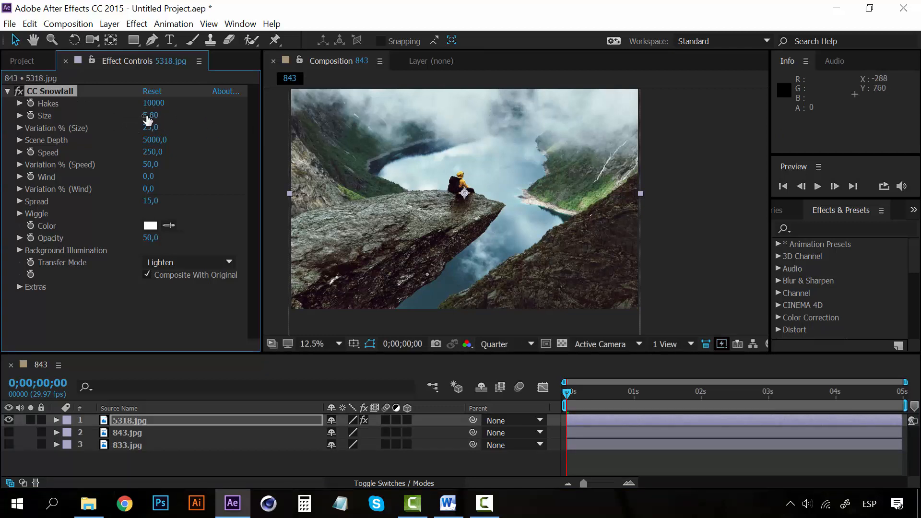
left_click_drag(427, 126, 208, 131)
left_click_drag(149, 129, 306, 116)
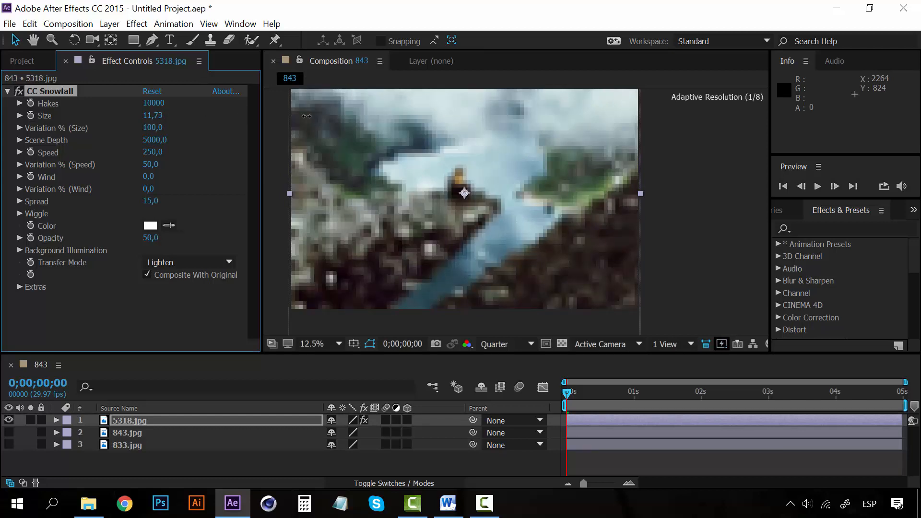
key("space")
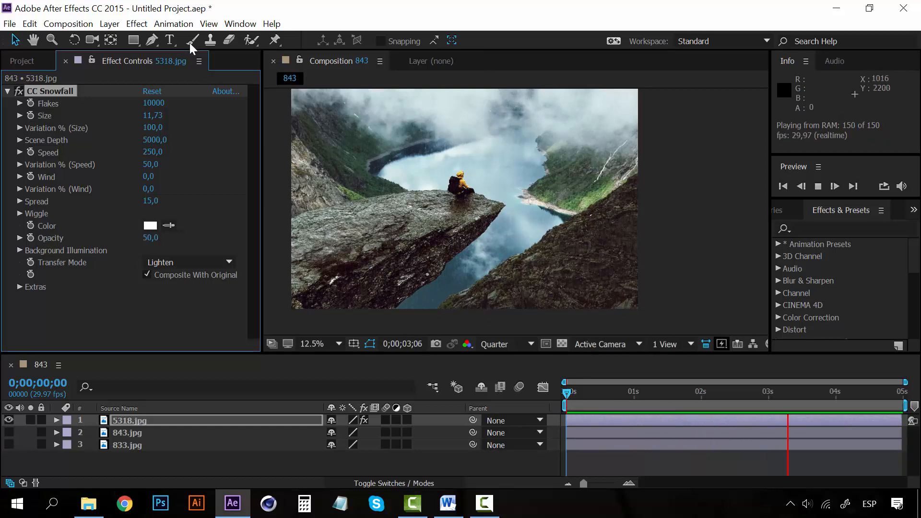
- Remove CC Snowfall from the 5318.jpg layer and apply the CC Star Burst simulation effect instead
left_click(567, 396)
key("Delete")
left_click(137, 24)
mouse_move(164, 310)
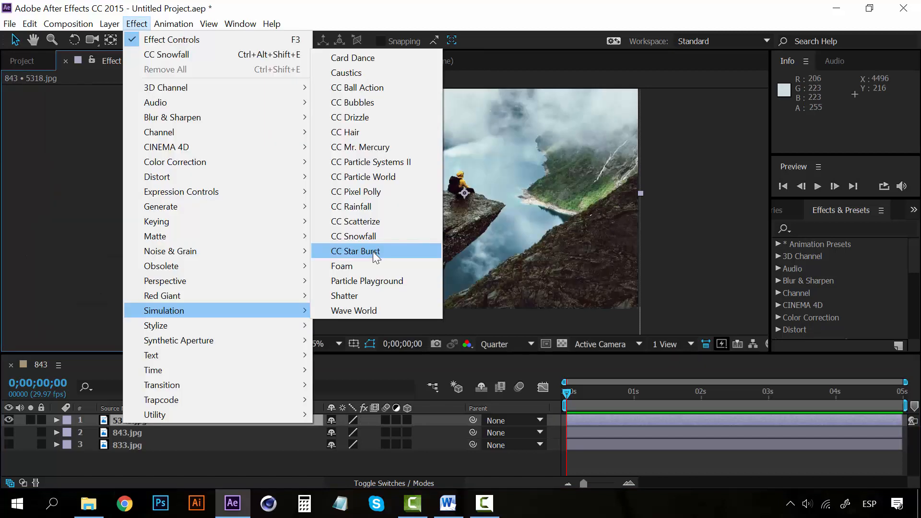
left_click(373, 252)
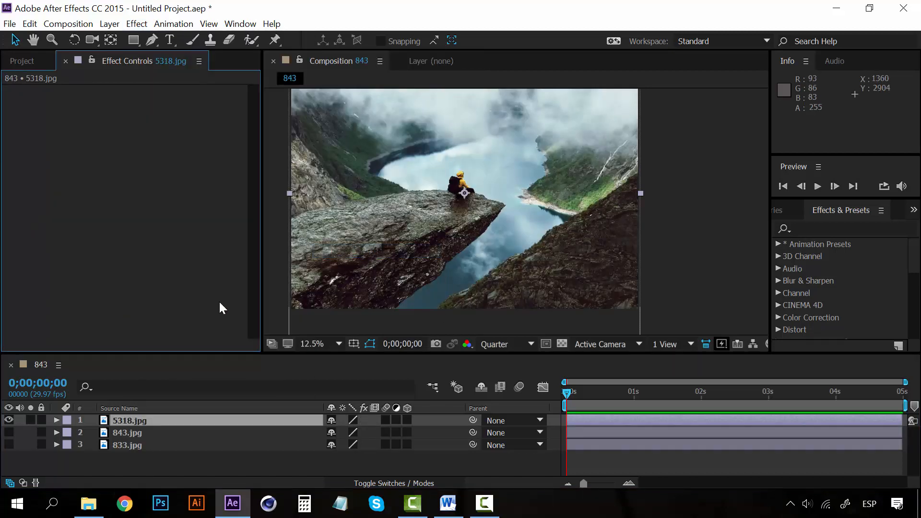
- Preview the CC Star Burst animation with its default settings from the first frame
key("space")
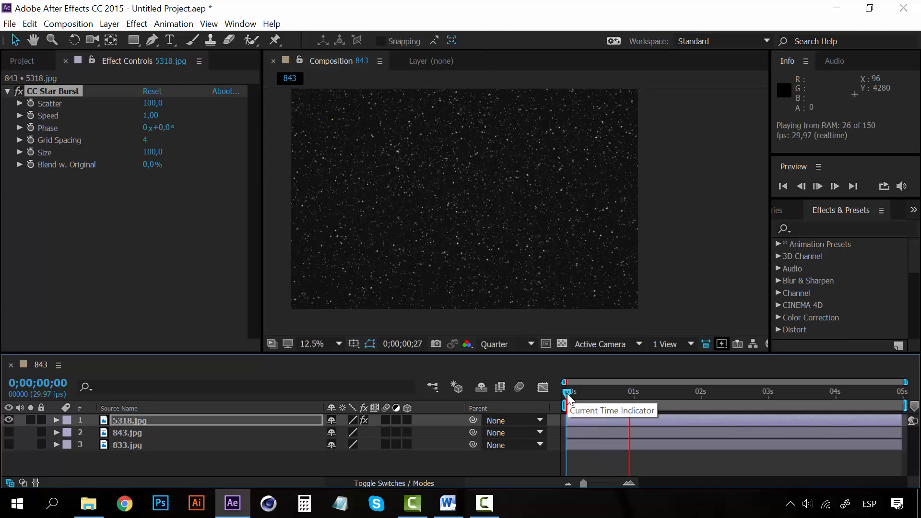
key("space")
key("space")
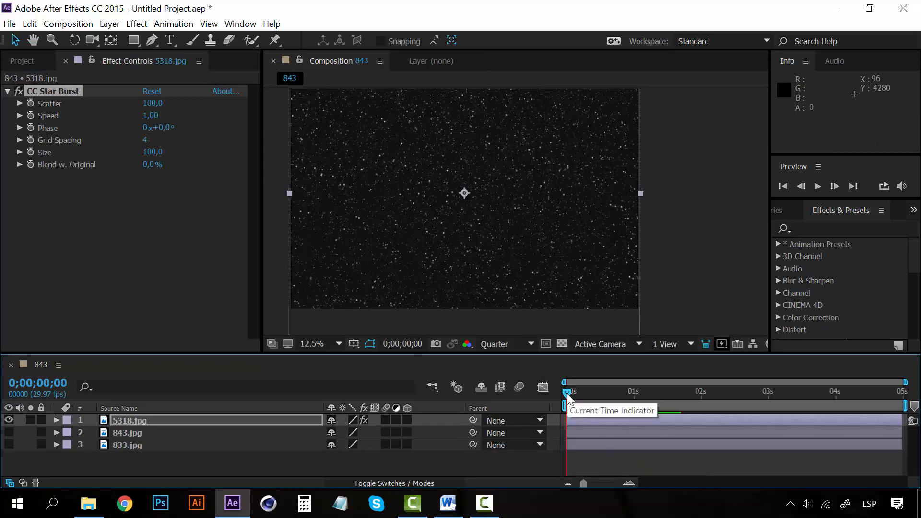
- Try a CC Star Burst speed of -0,87, settle on -0,13, and preview the star motion at each speed
left_click(146, 115)
left_click(161, 206)
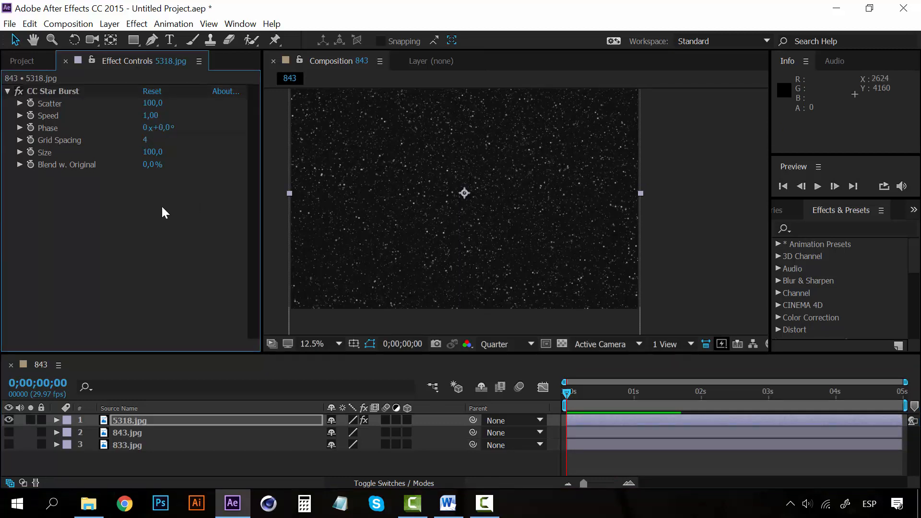
left_click_drag(148, 117, 19, 122)
key("space")
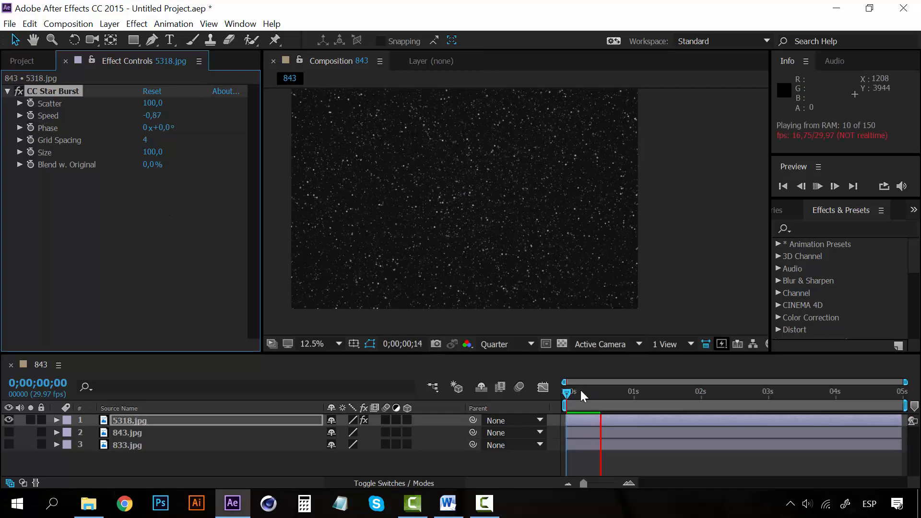
left_click(571, 397)
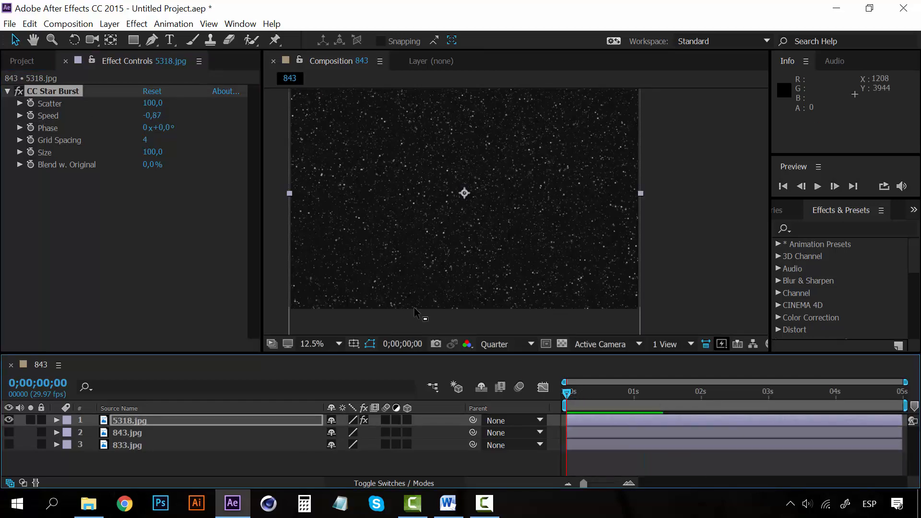
left_click_drag(152, 116, 202, 114)
key("space")
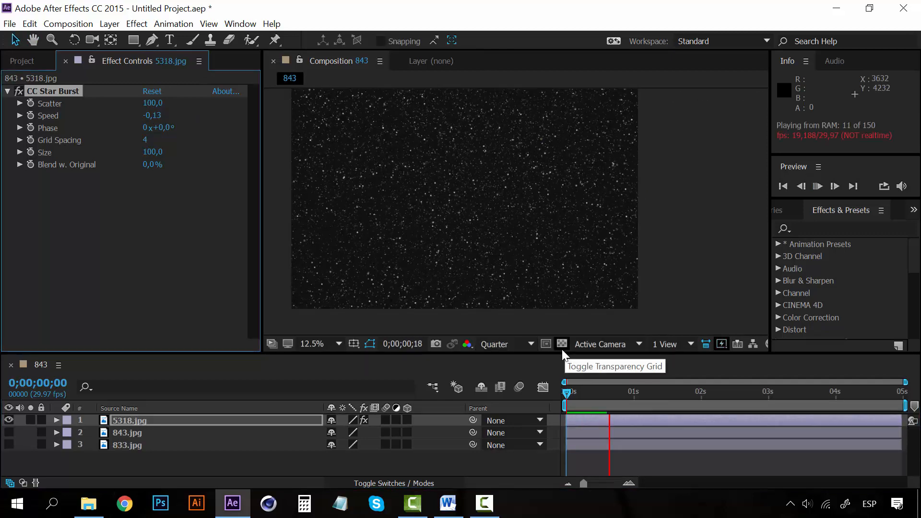
- Raise the CC Star Burst grid spacing to 32 and the scatter to 207, previewing the particles after each change
left_click(166, 219)
left_click_drag(147, 146, 184, 143)
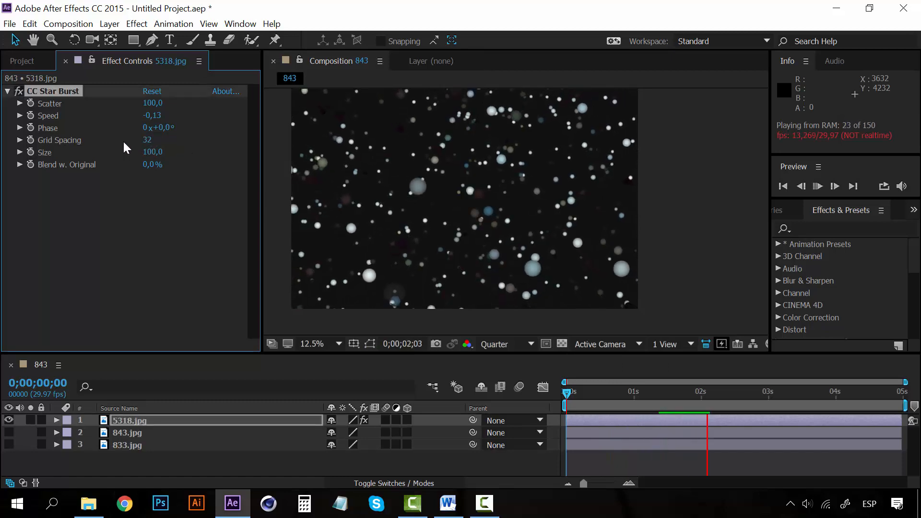
left_click(569, 398)
key("space")
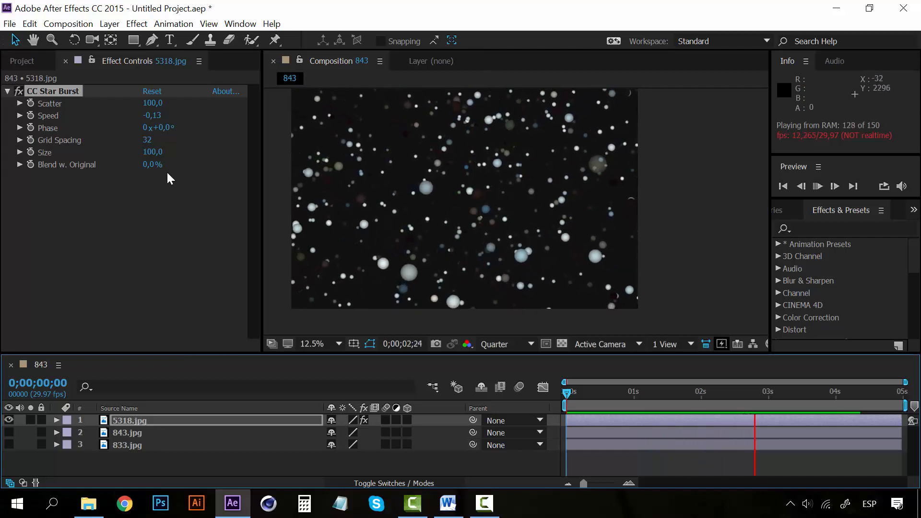
left_click_drag(153, 103, 225, 101)
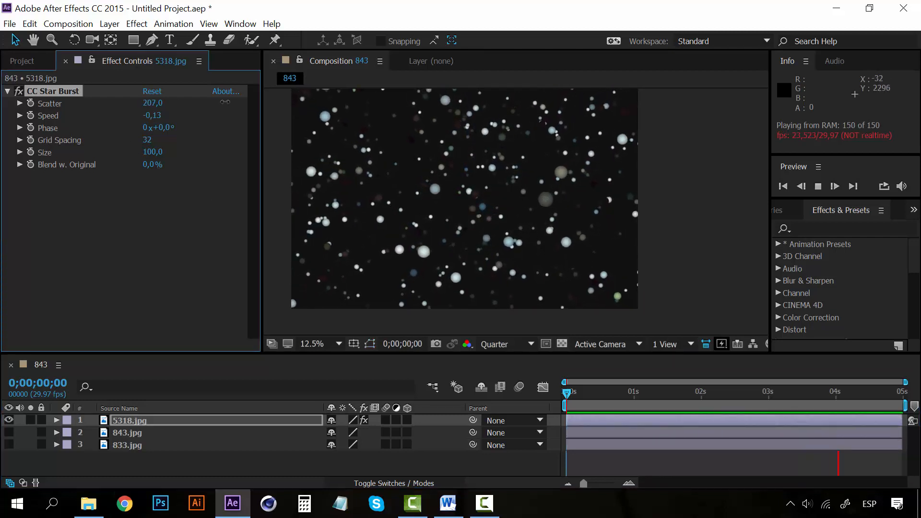
left_click(567, 396)
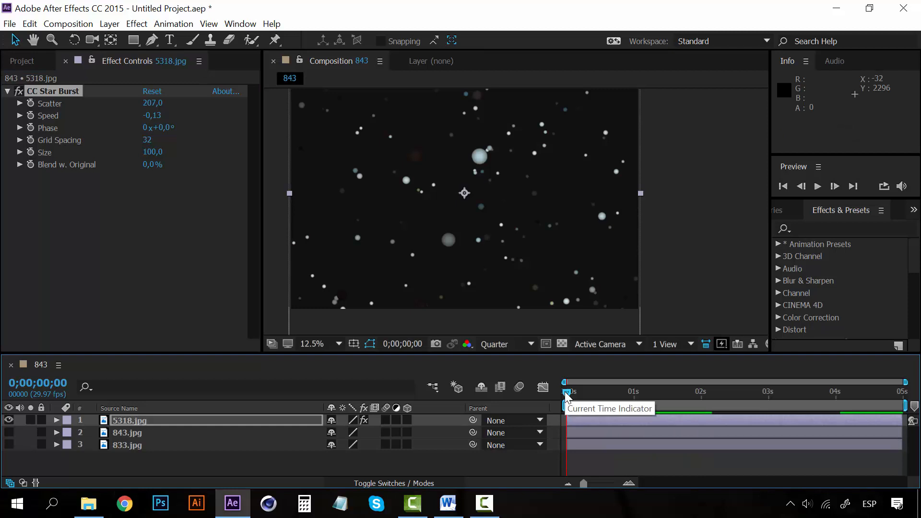